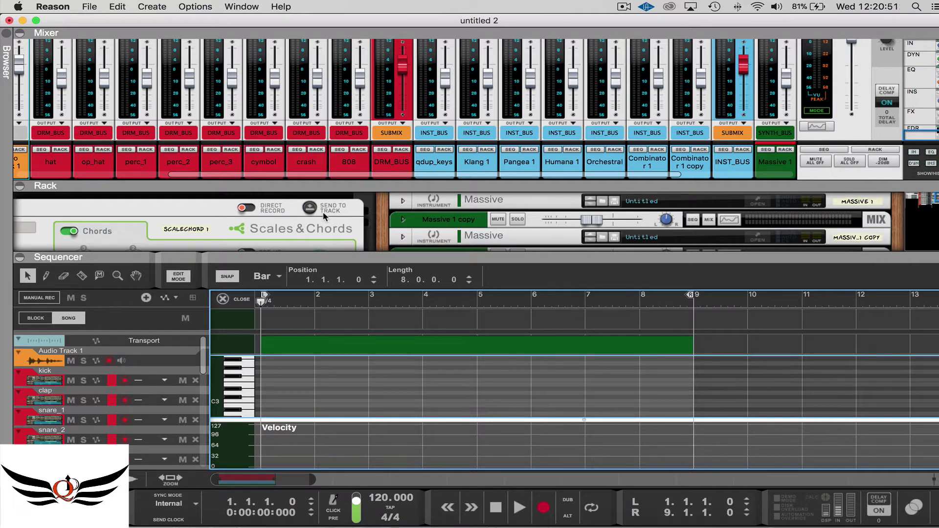
# Step: Show and dismiss the help options, toggle the groove settings with F8, and move that window higher
pyautogui.click(281, 7)
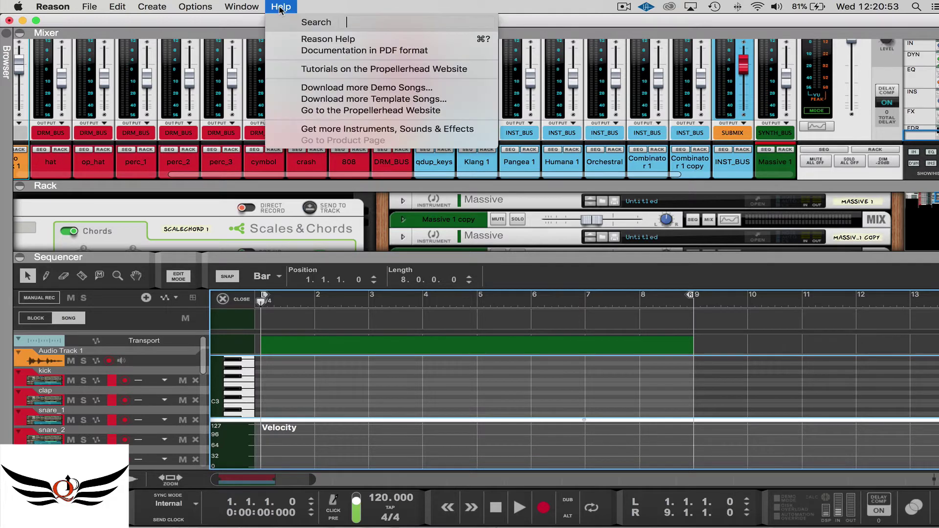
pyautogui.click(280, 7)
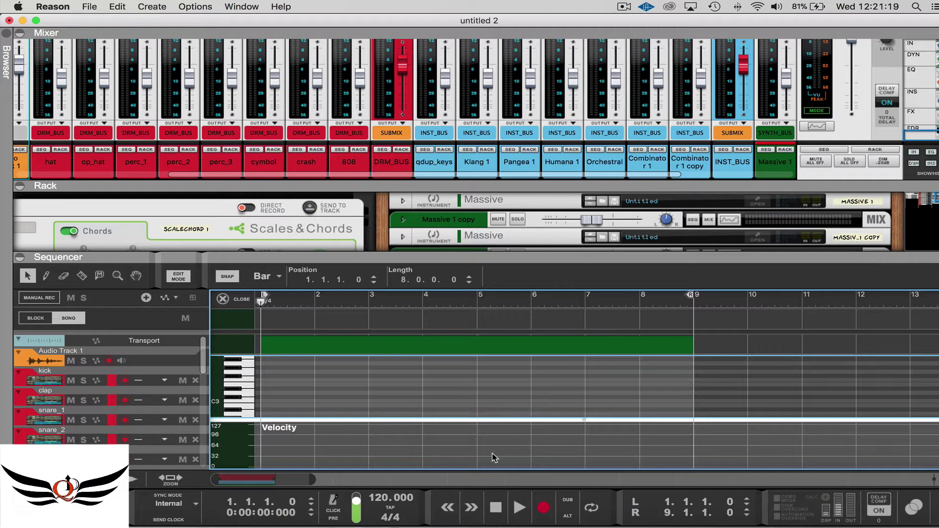
pyautogui.press('F8')
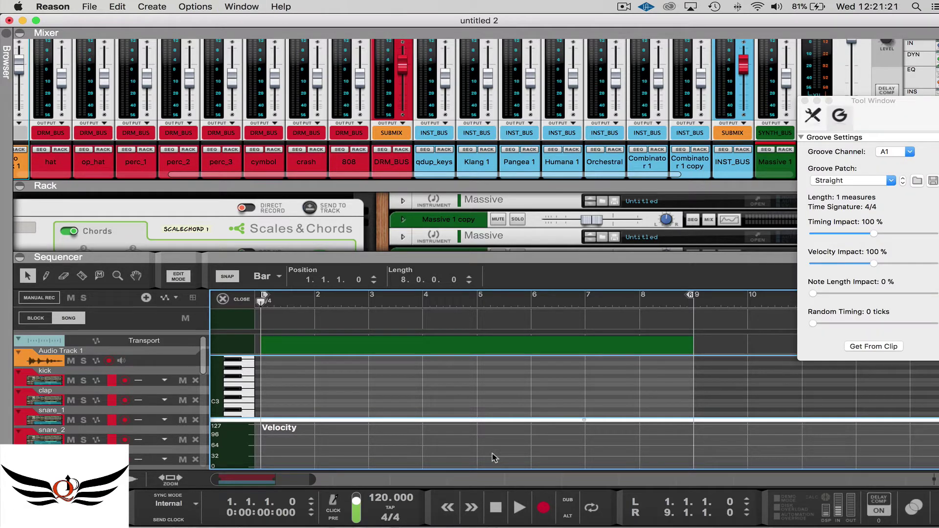
pyautogui.press('F8')
pyautogui.press('F8')
pyautogui.press('F8')
pyautogui.press('F8')
pyautogui.moveTo(889, 103); pyautogui.dragTo(896, 54)
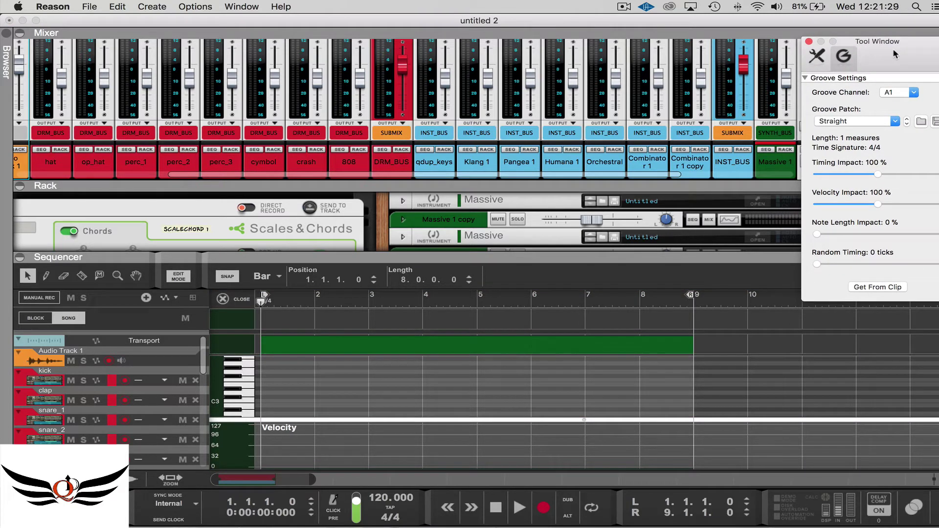
# Step: In the note editing tools, keep the quantize value at 1/16
pyautogui.click(822, 61)
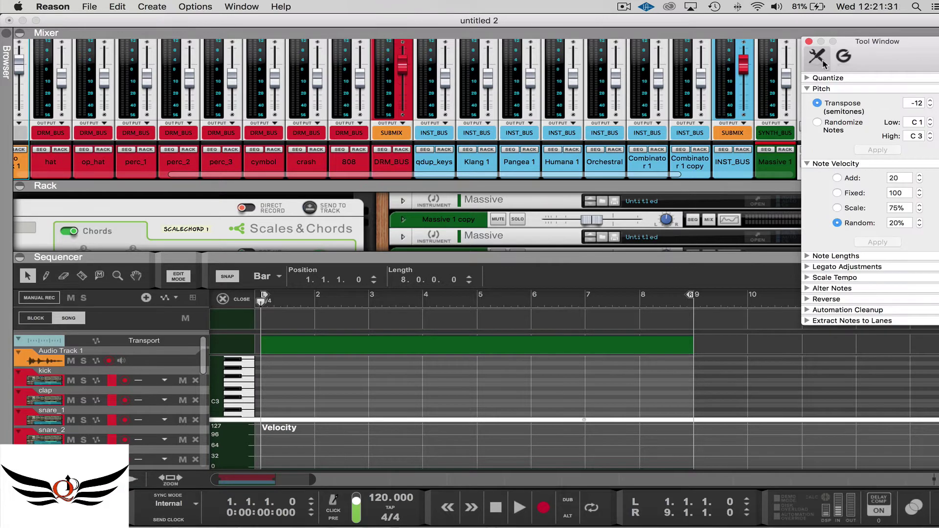
pyautogui.click(808, 78)
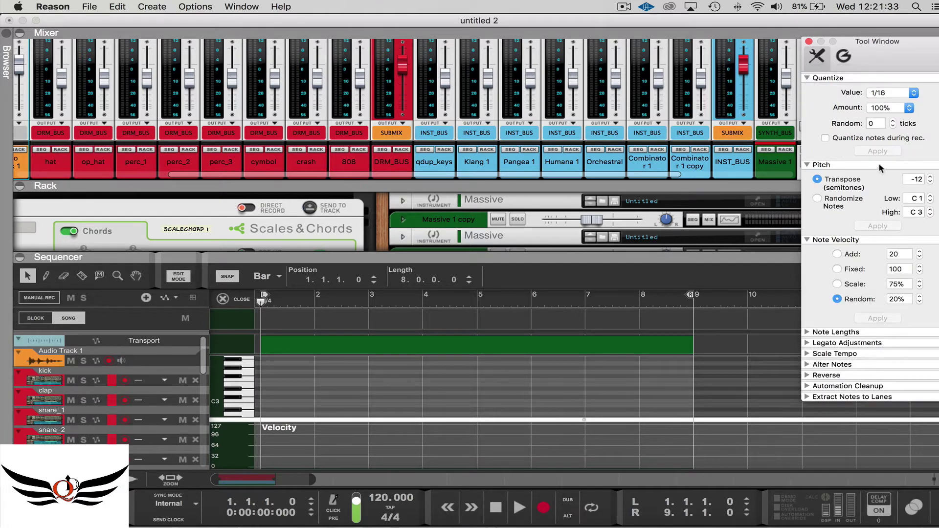
pyautogui.click(913, 93)
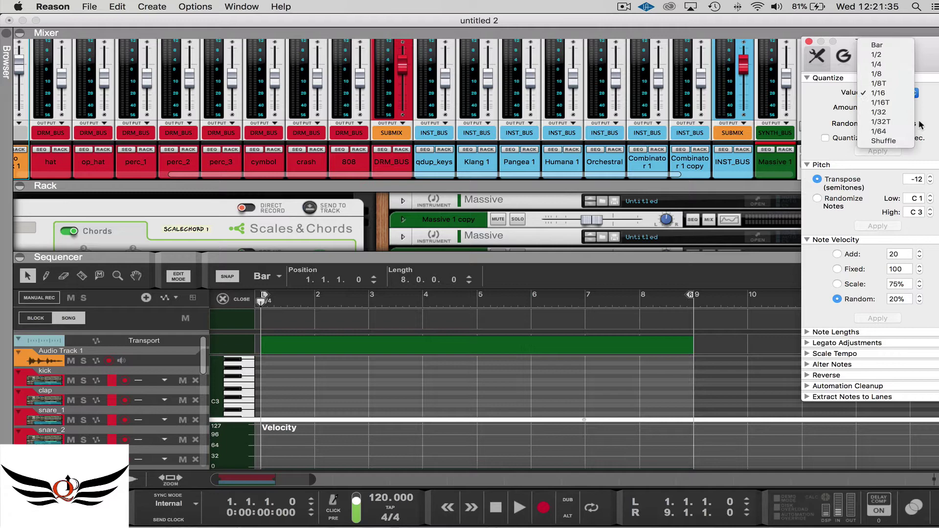
pyautogui.click(932, 112)
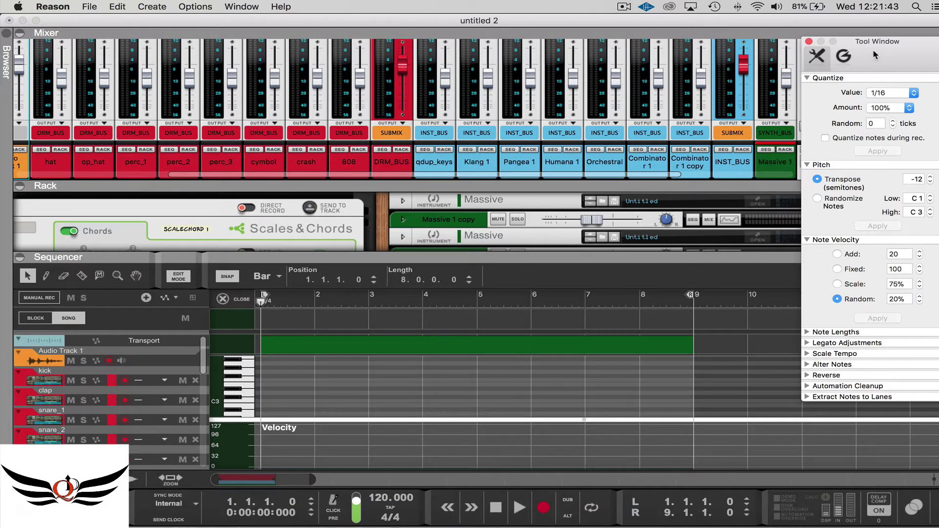
pyautogui.moveTo(882, 58); pyautogui.dragTo(887, 46)
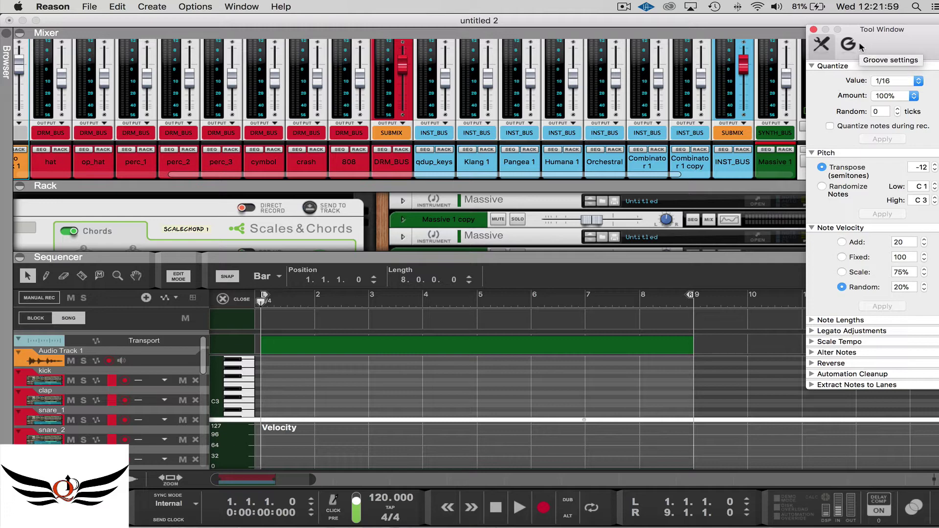
# Step: Toggle the tools window, expand and collapse Legato Adjustments, then close the tools window
pyautogui.press('super+grave')
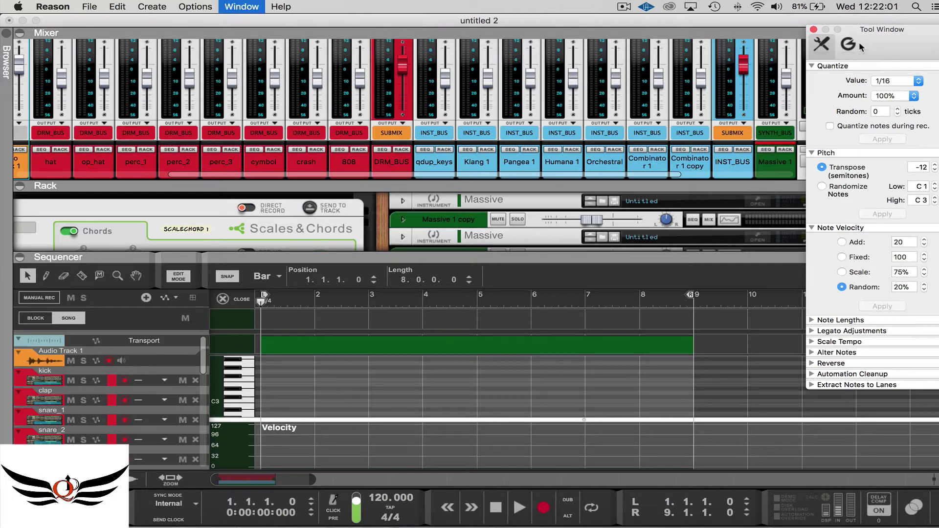
pyautogui.press('super+grave')
pyautogui.press('super+grave')
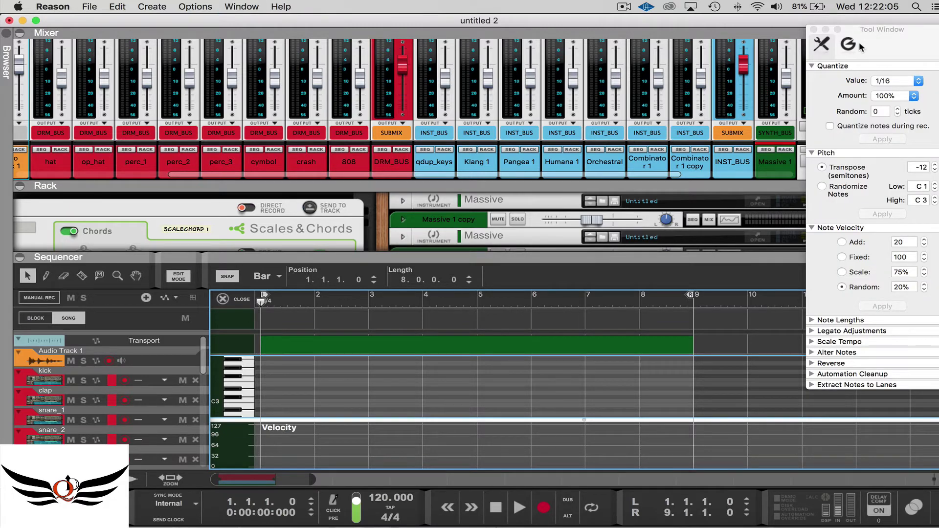
pyautogui.click(811, 332)
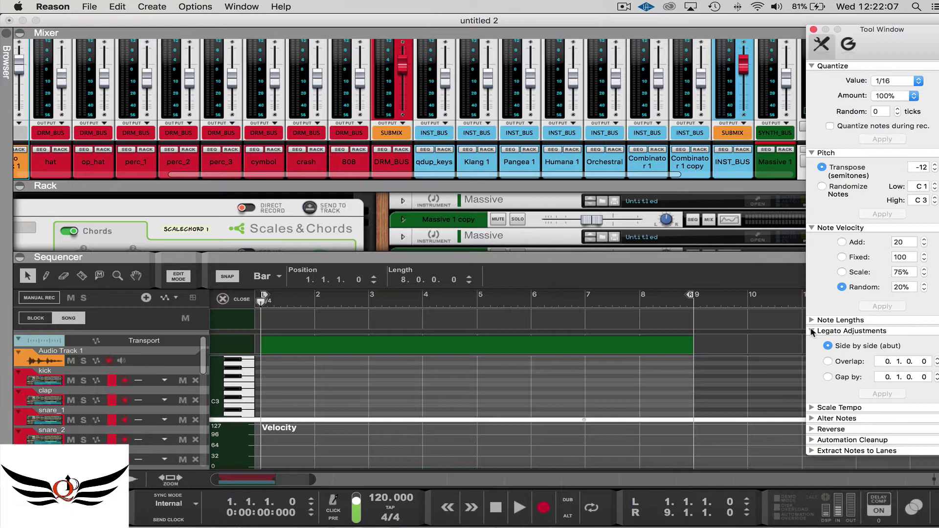
pyautogui.click(811, 332)
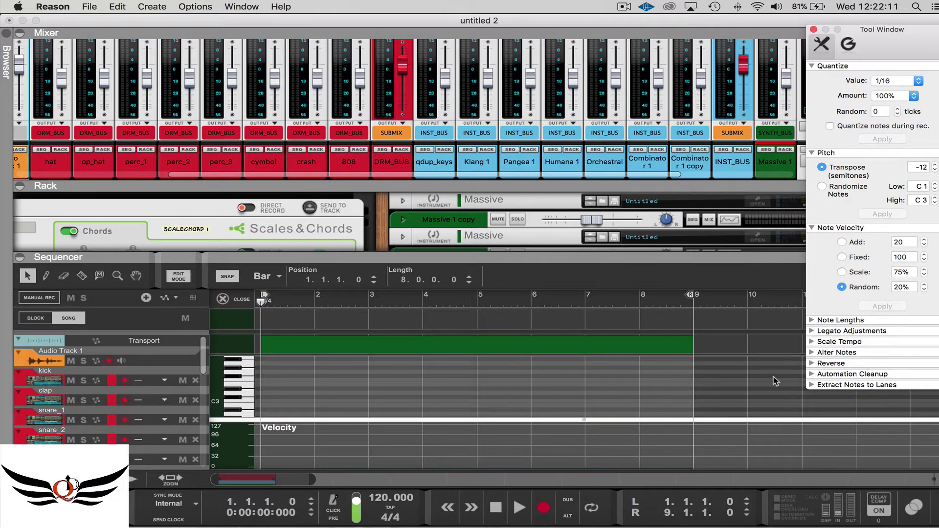
pyautogui.click(814, 30)
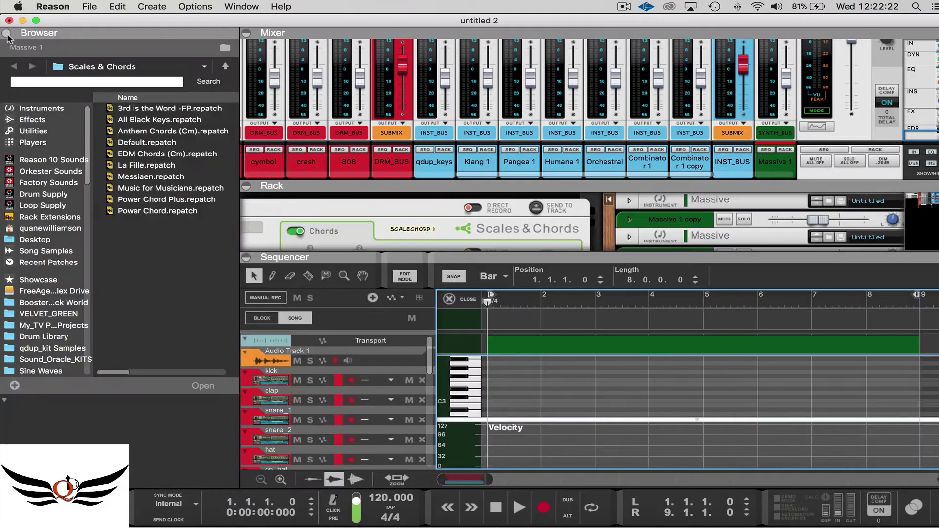
# Step: Show the available instruments in the browser, then collapse it
pyautogui.click(8, 40)
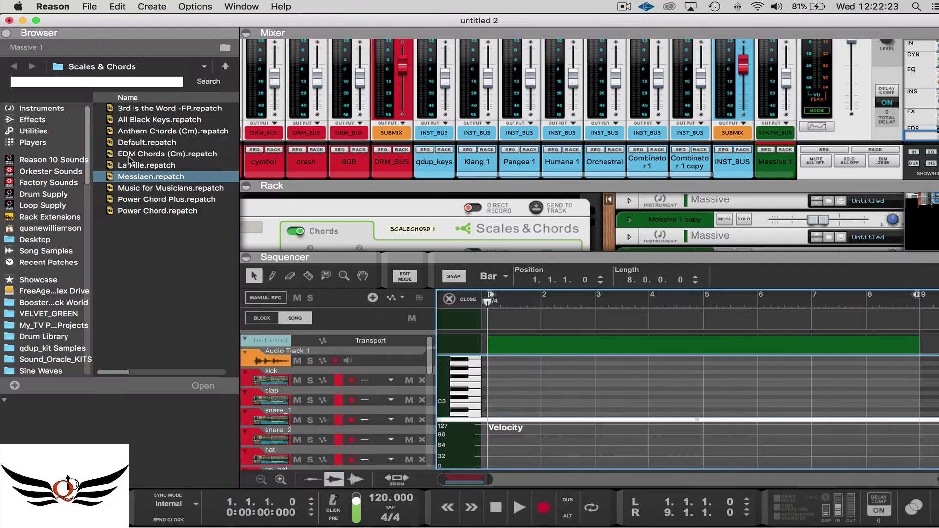
pyautogui.click(43, 111)
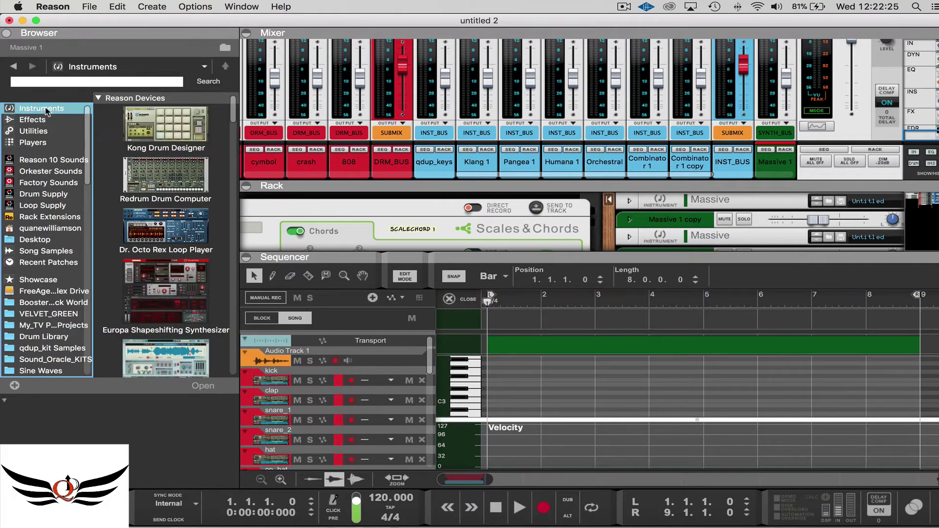
pyautogui.click(7, 34)
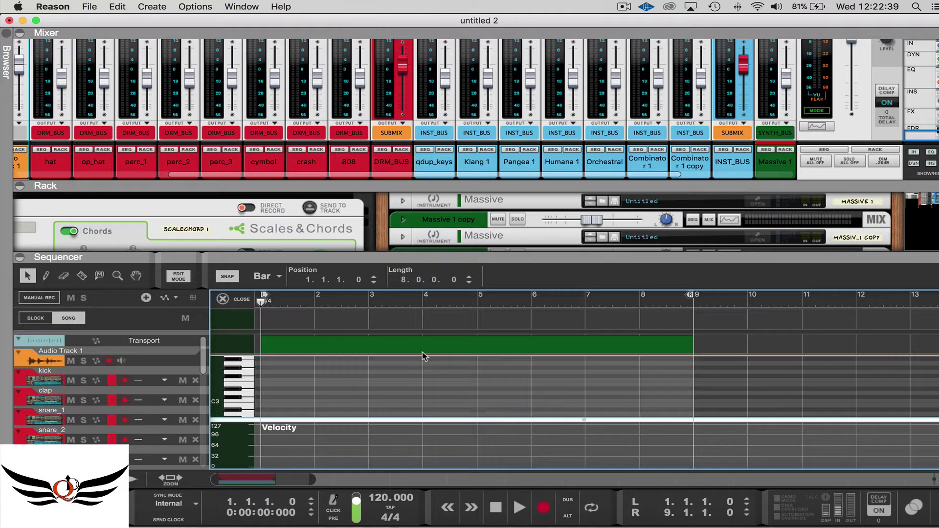
# Step: Browse Europa Shapeshifting Synthesizer and Kong Drum Designer in the instrument browser, then close it
pyautogui.press('super+i')
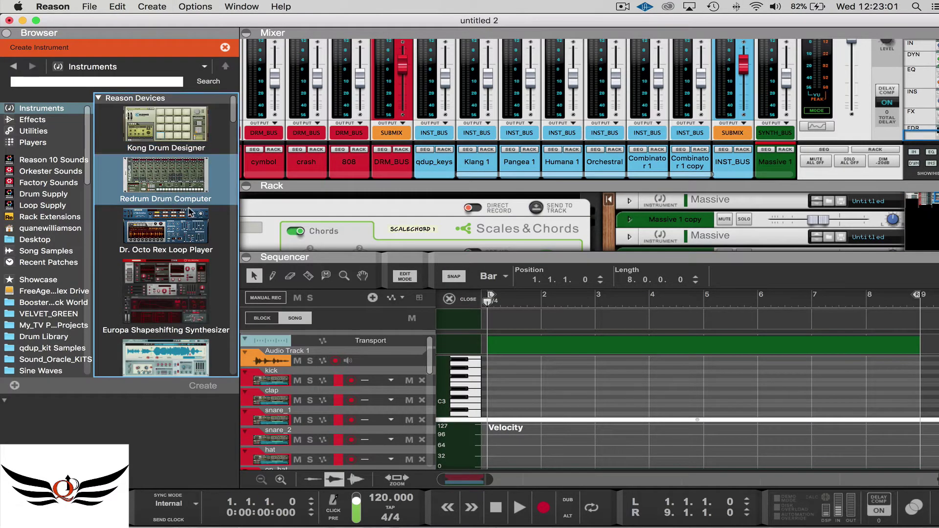
pyautogui.click(190, 275)
pyautogui.click(179, 141)
pyautogui.scroll(-15, 162, 309)
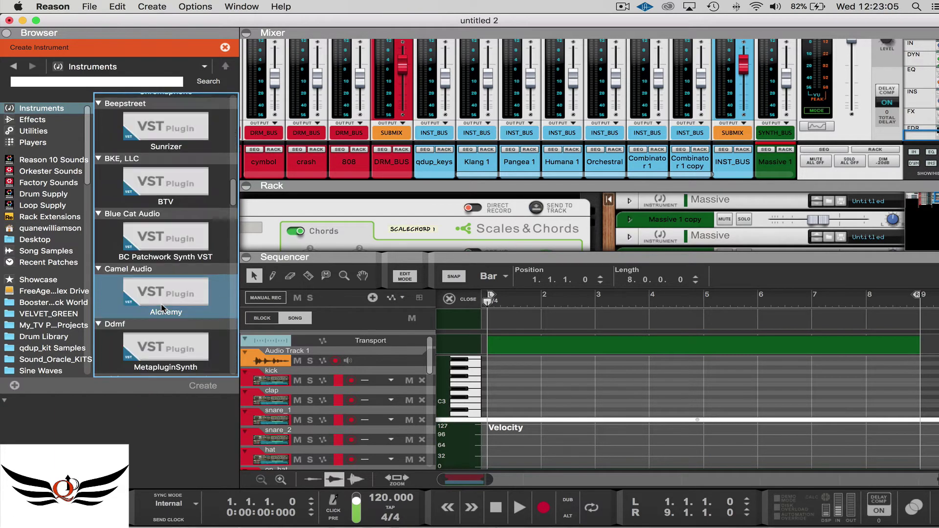
pyautogui.scroll(-15, 162, 305)
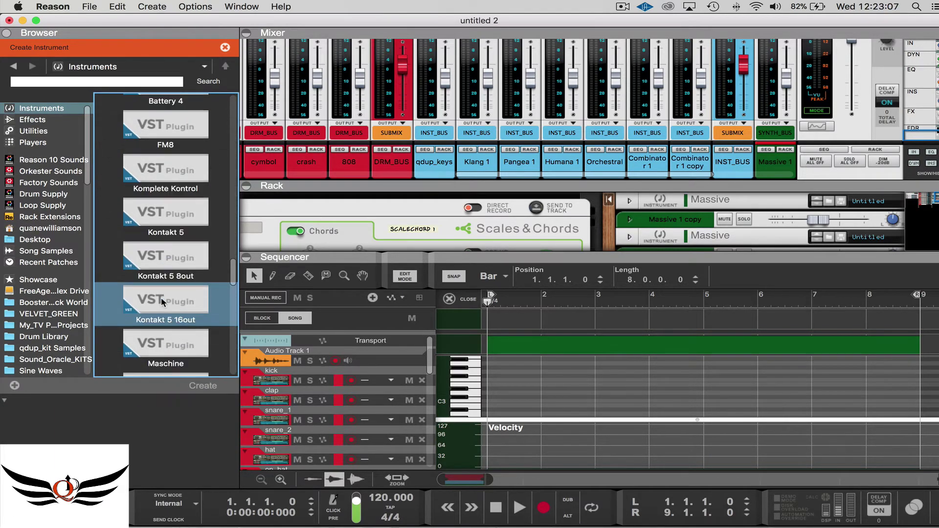
pyautogui.scroll(20, 160, 300)
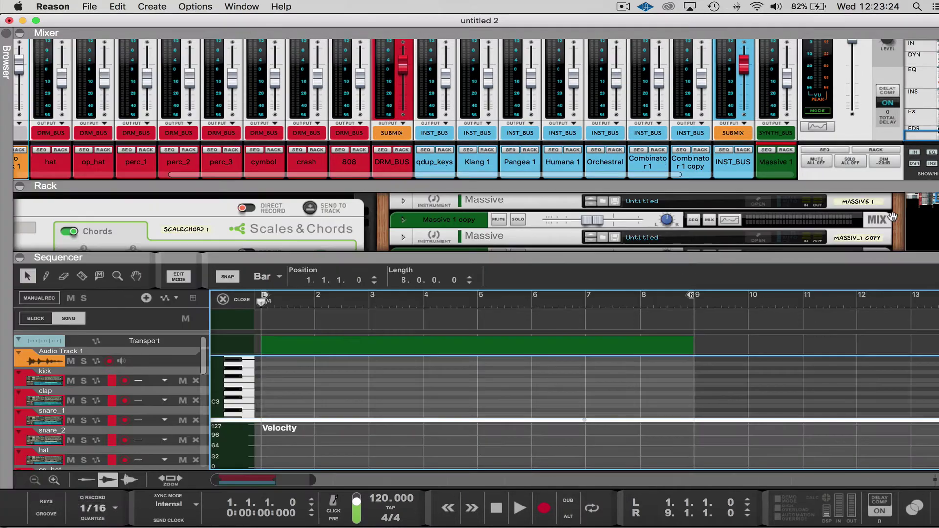
pyautogui.press('F3')
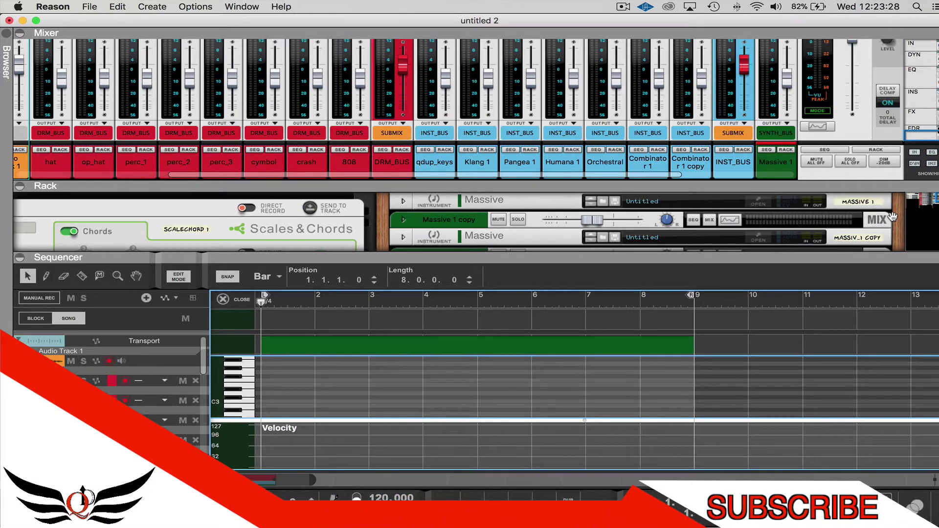
# Step: Add a new audio track and undo it, twice
pyautogui.press('super+t')
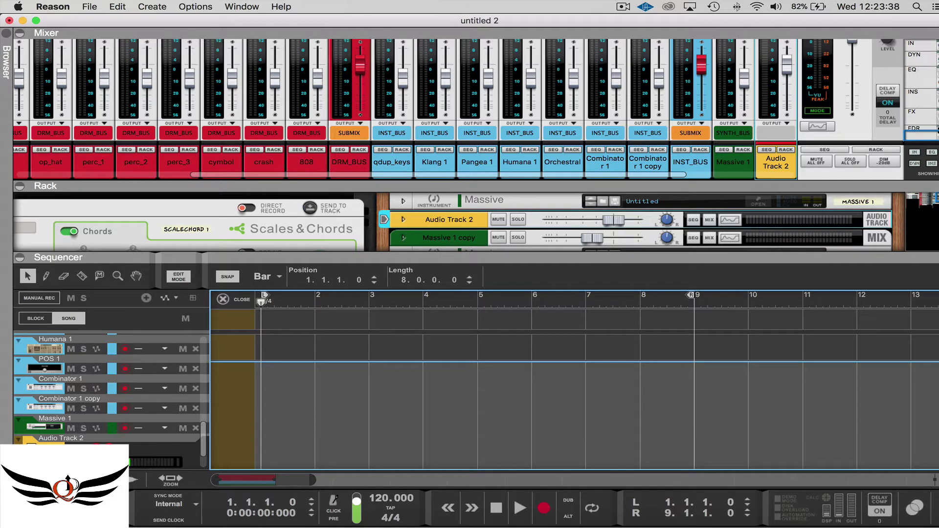
pyautogui.press('super+d')
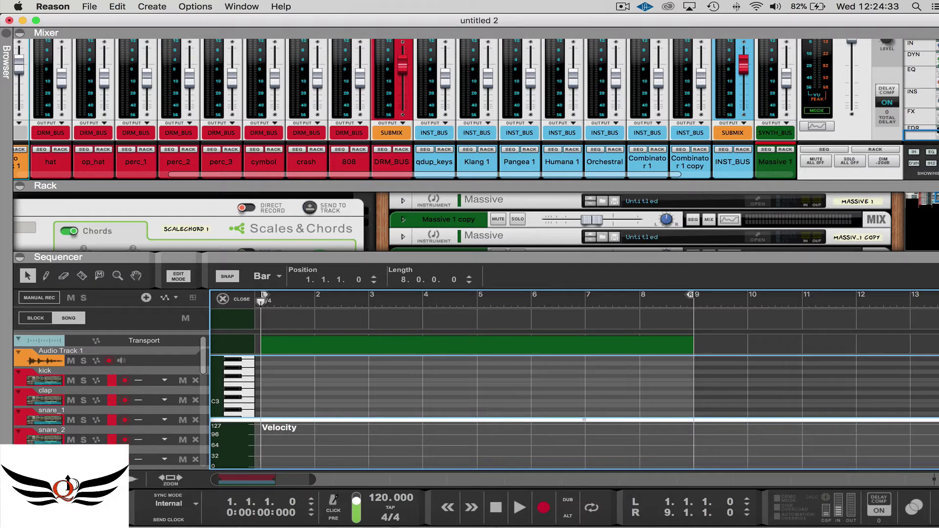
pyautogui.press('super+t')
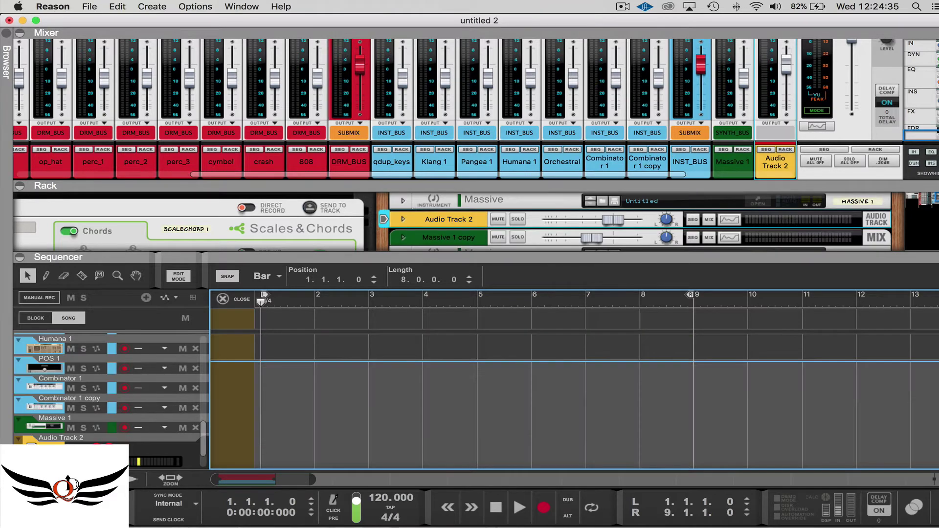
pyautogui.press('super+z')
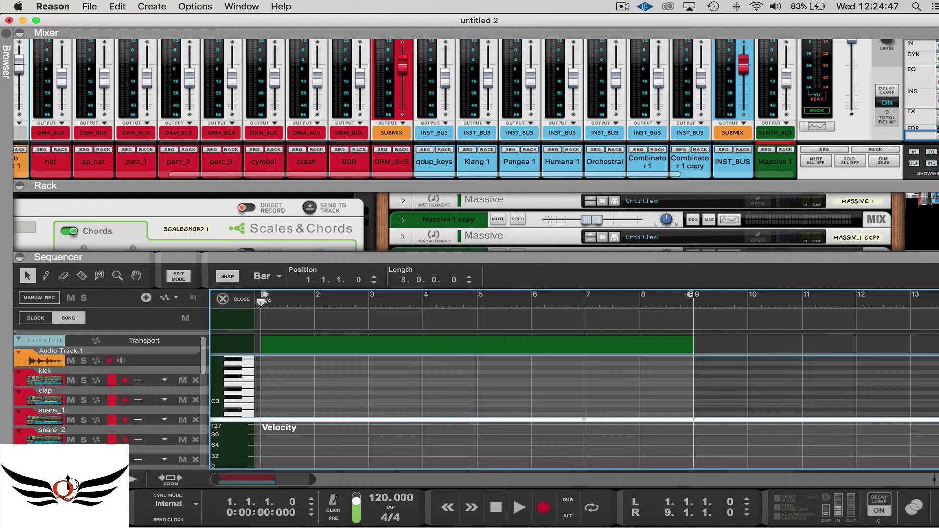
# Step: Play the song from bar 4, stop it, and return the playhead to bar 1
pyautogui.moveTo(440, 526)
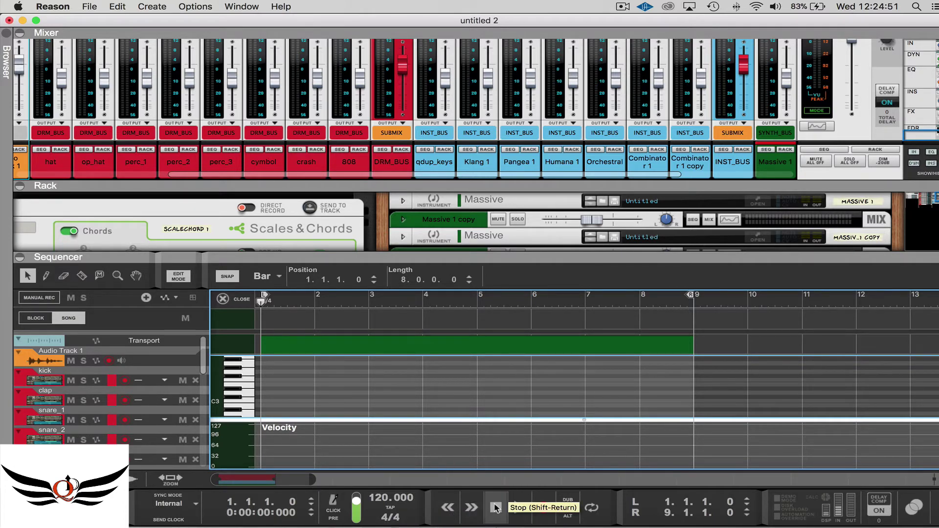
pyautogui.click(424, 304)
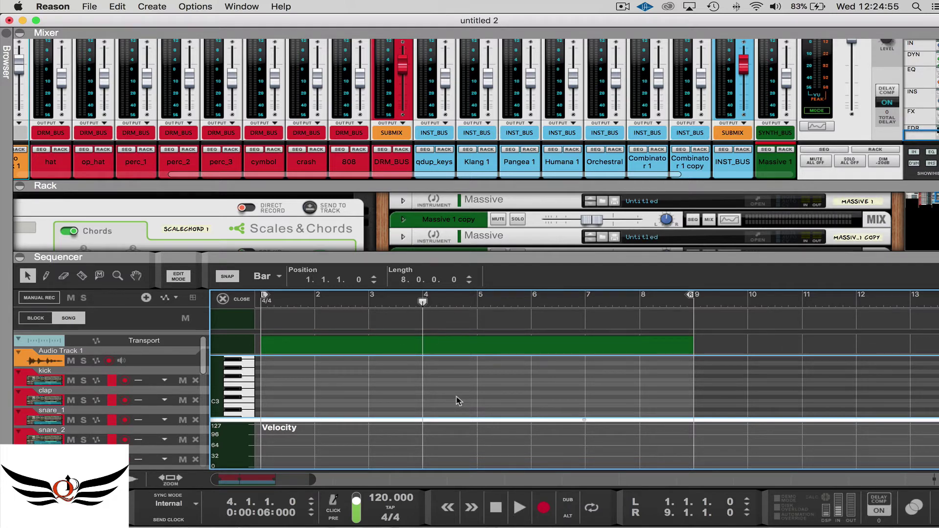
pyautogui.click(496, 508)
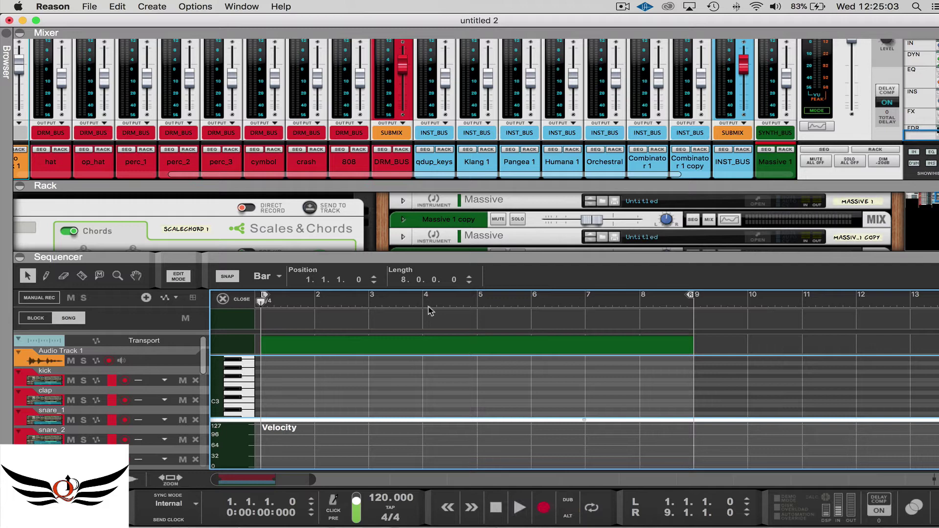
pyautogui.click(428, 309)
pyautogui.click(512, 510)
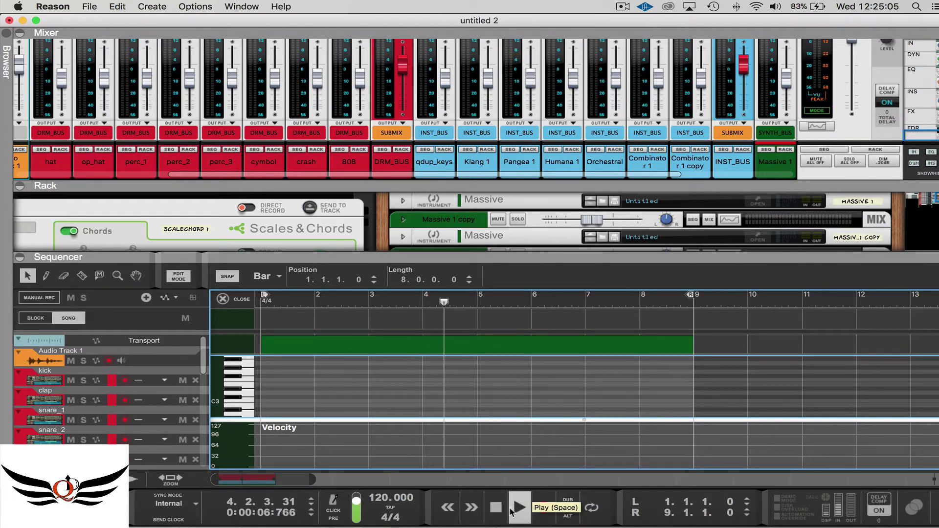
pyautogui.click(496, 507)
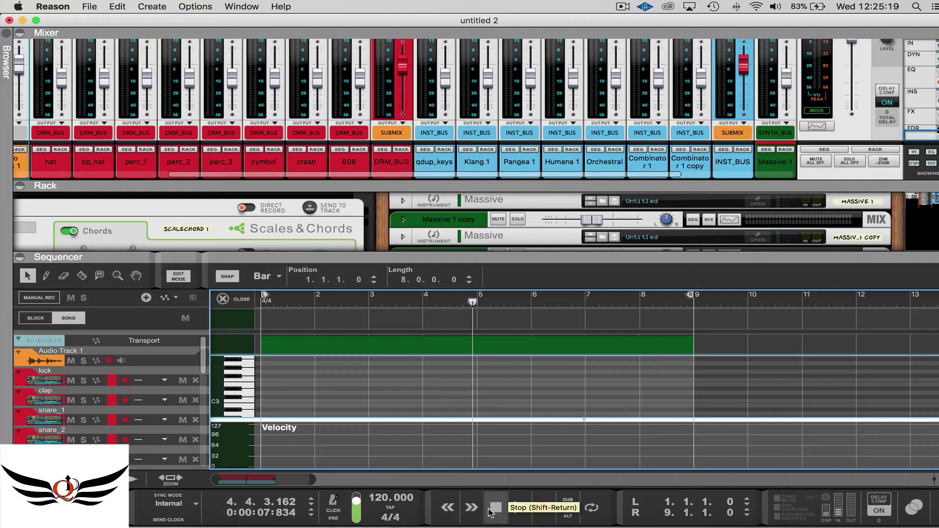
pyautogui.click(490, 510)
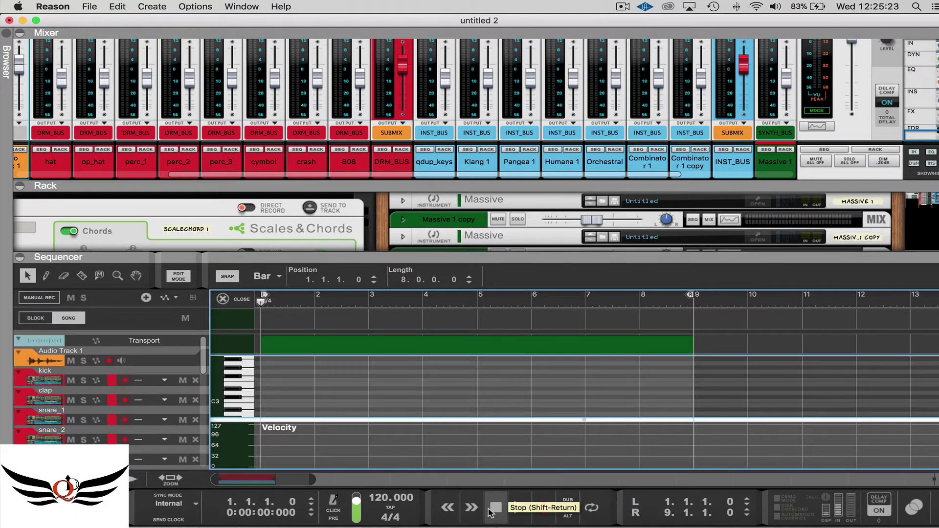
# Step: Jump the playhead between bar 1 and bar 9 with the locator keys, ending at bar 1
pyautogui.press('2')
pyautogui.press('1')
pyautogui.press('2')
pyautogui.press('1')
pyautogui.press('2')
pyautogui.press('1')
pyautogui.press('2')
pyautogui.press('1')
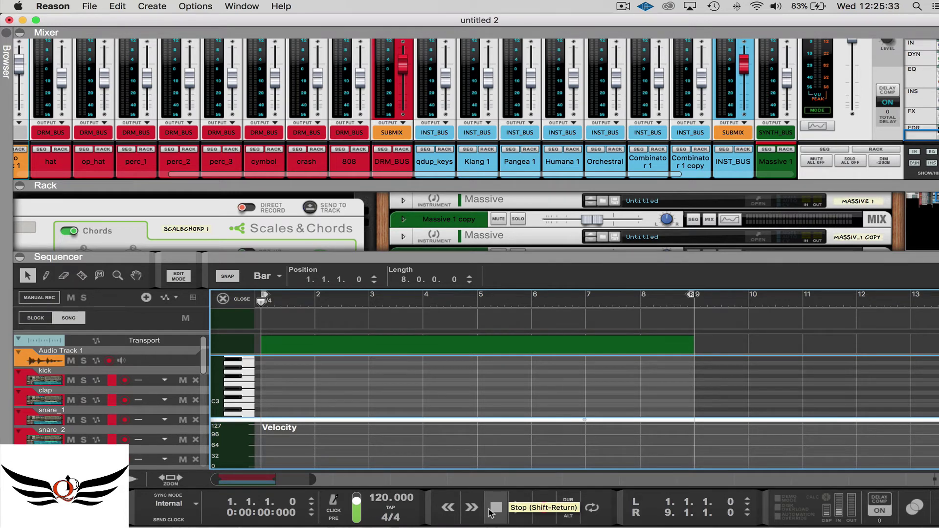
pyautogui.moveTo(387, 523)
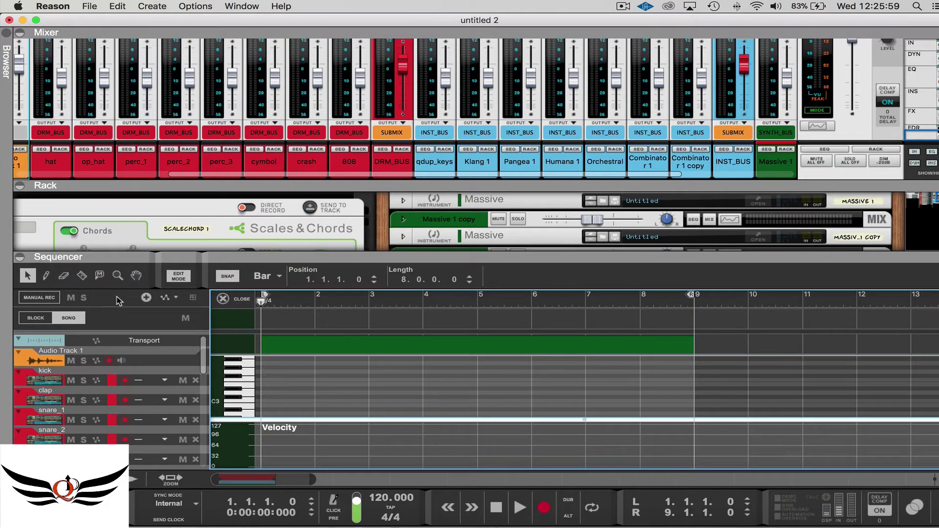
# Step: Cycle through the sequencer tools with keys W to U and back to Q
pyautogui.press('w')
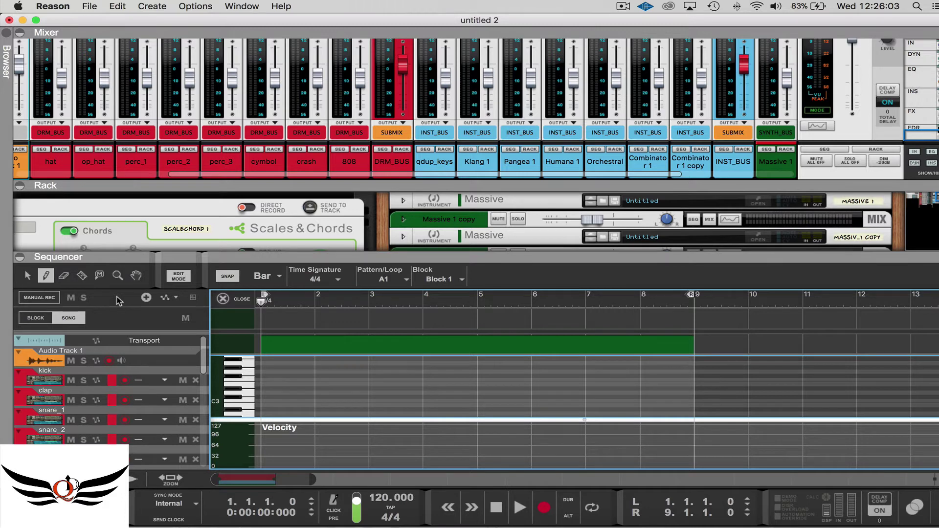
pyautogui.press('e')
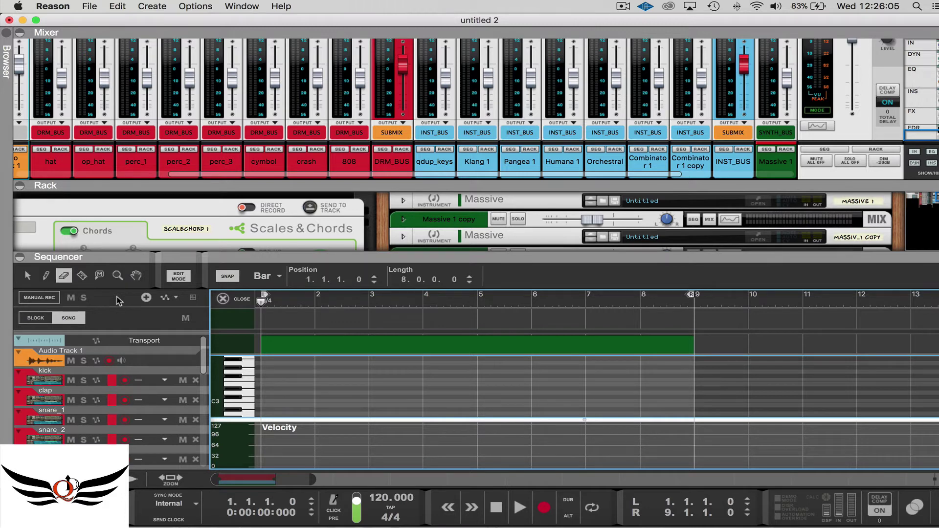
pyautogui.press('r')
pyautogui.press('t')
pyautogui.press('y')
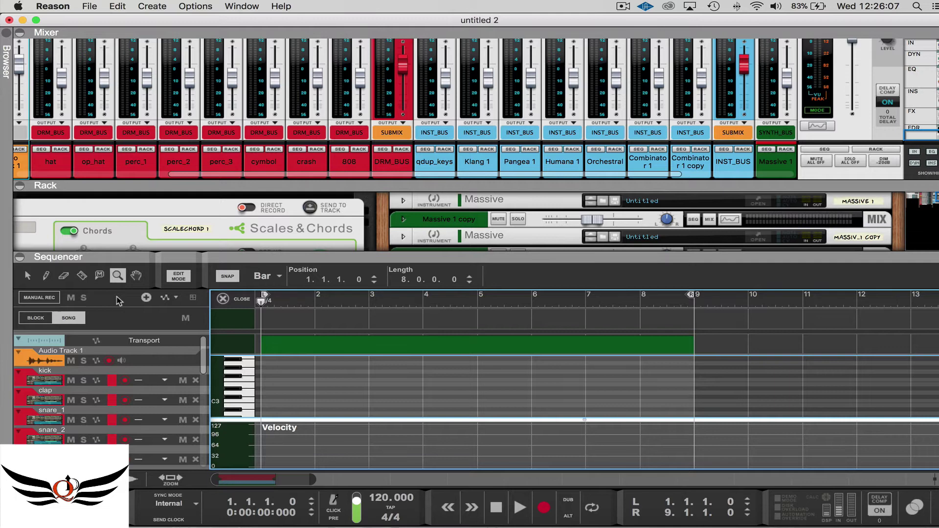
pyautogui.press('u')
pyautogui.press('y')
pyautogui.press('t')
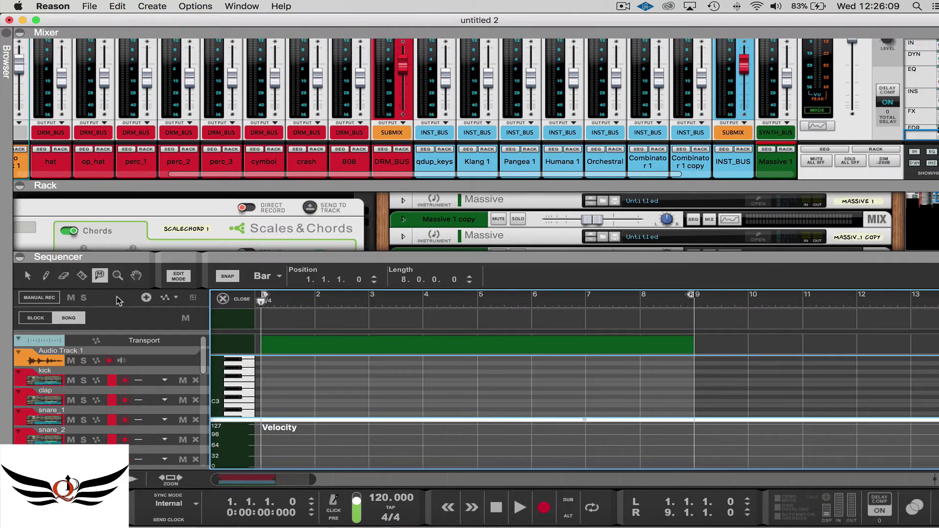
pyautogui.press('r')
pyautogui.press('e')
pyautogui.press('w')
pyautogui.press('q')
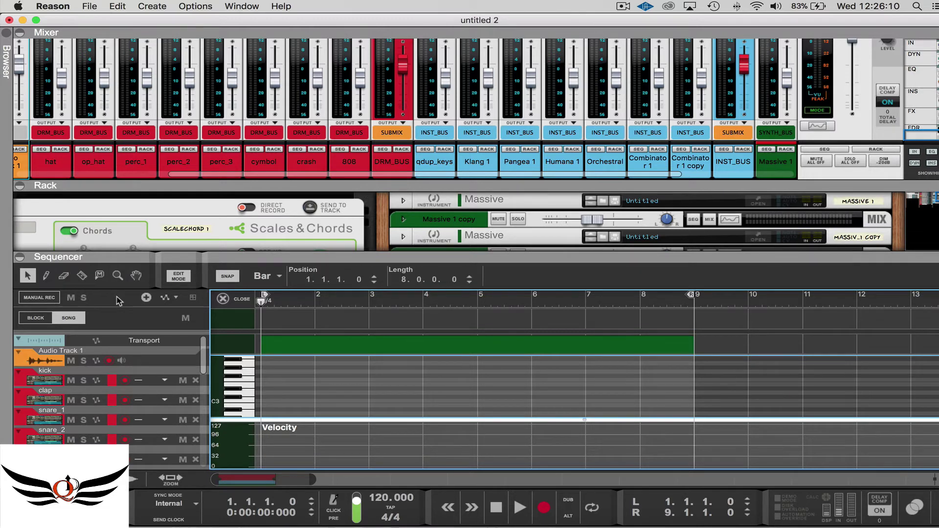
# Step: Switch between the Pencil and other tool buttons, ending on the Arrow tool
pyautogui.click(46, 277)
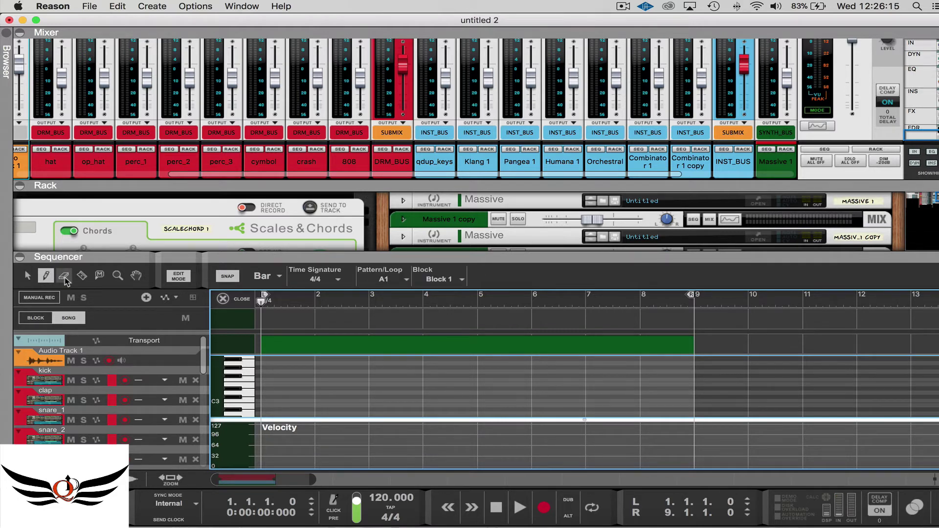
pyautogui.click(64, 277)
pyautogui.click(46, 277)
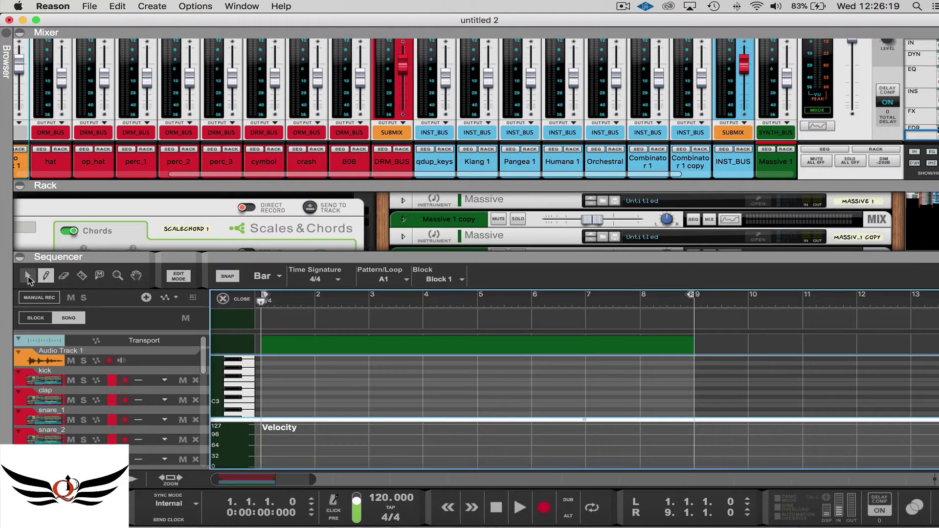
pyautogui.click(29, 278)
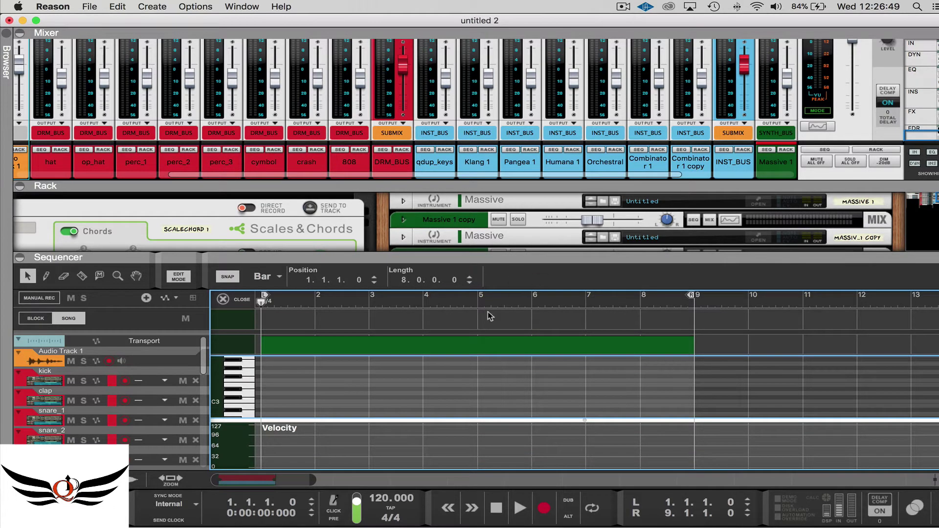
# Step: Drag the rack divider up to collapse the rack and select the green clip
pyautogui.moveTo(415, 494)
pyautogui.scroll(-2, 455, 411)
pyautogui.moveTo(458, 256); pyautogui.dragTo(459, 105)
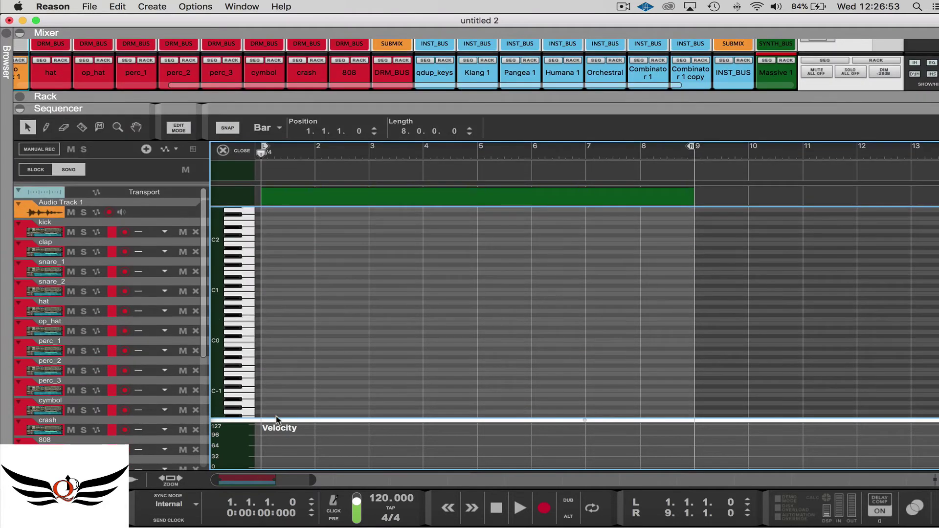
pyautogui.click(298, 198)
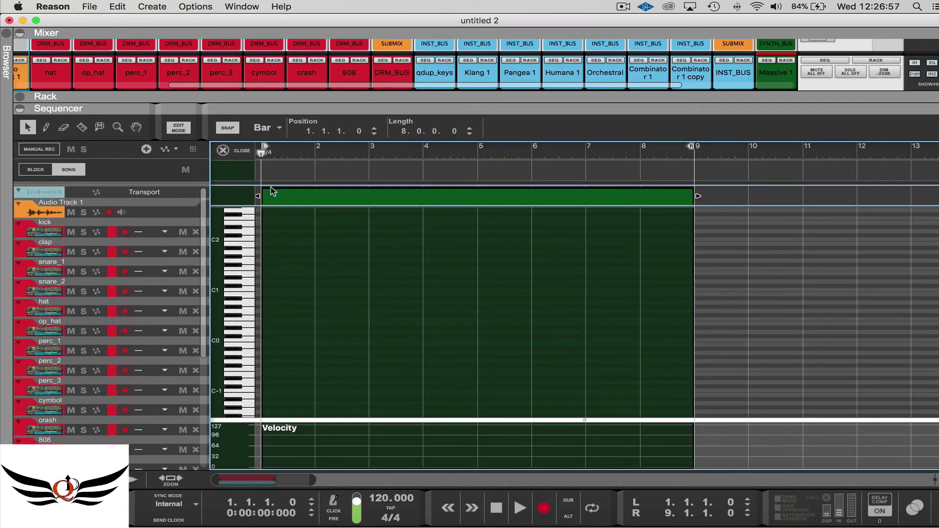
# Step: Change the snap value to 1/8, then to 1/16, and deselect the clip
pyautogui.click(276, 129)
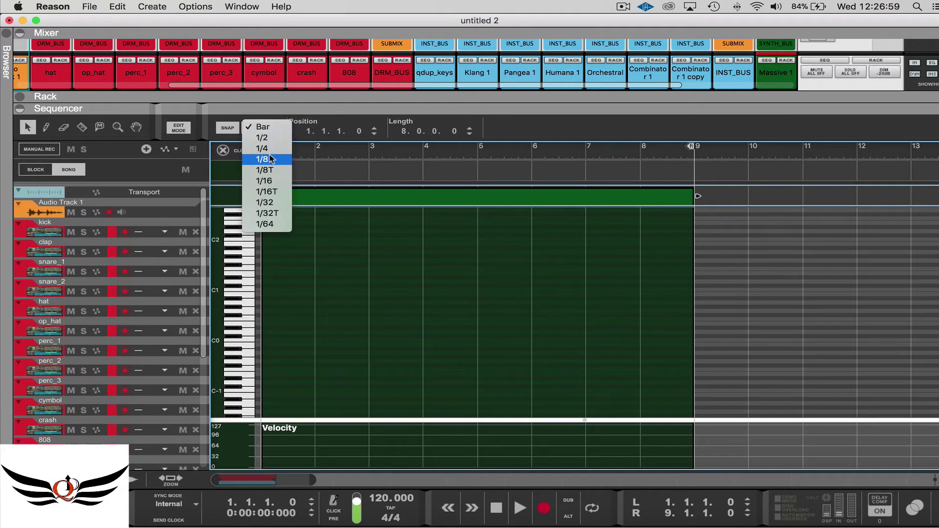
pyautogui.click(269, 159)
pyautogui.click(275, 129)
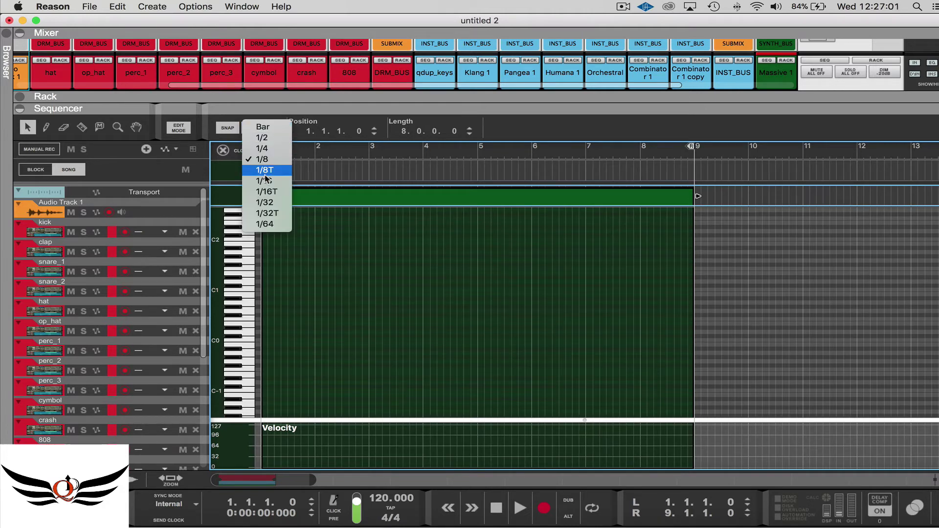
pyautogui.click(269, 181)
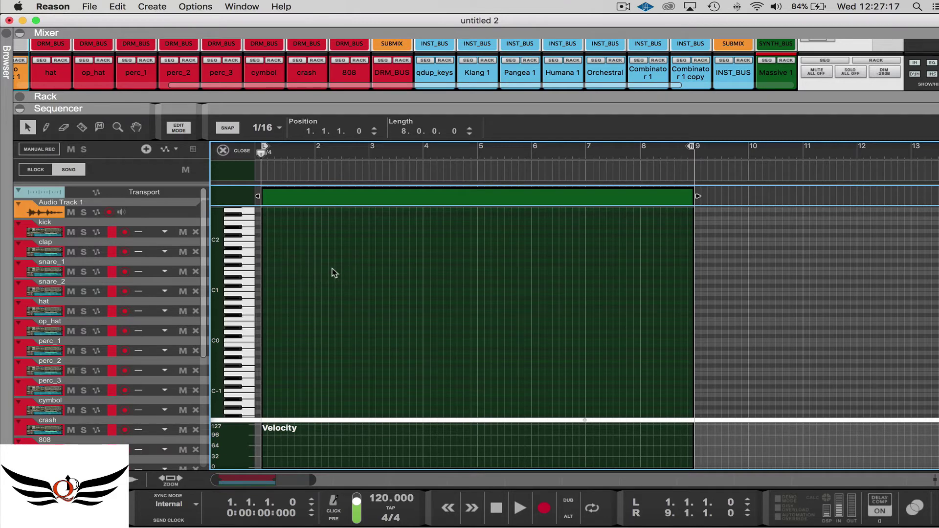
pyautogui.click(244, 262)
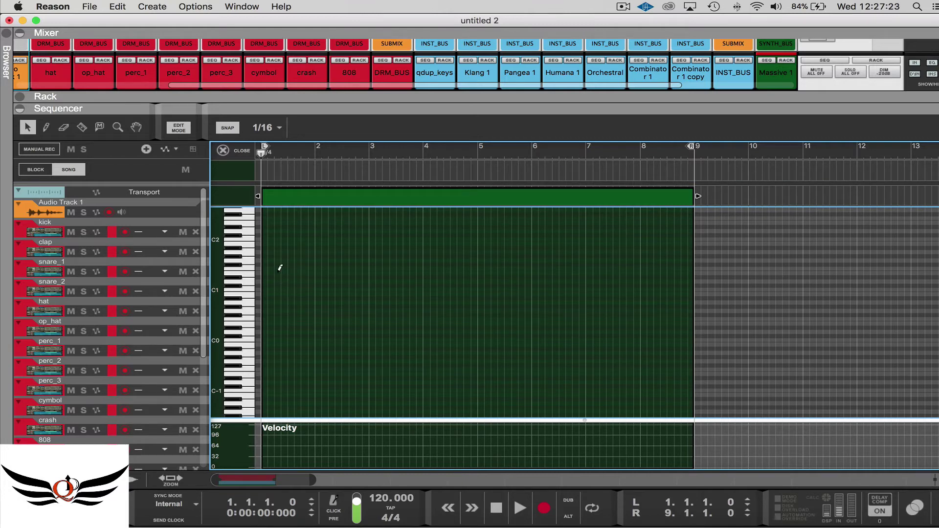
# Step: Draw short MIDI notes across bars 1–5, from near C2 in bar 1 to bar 5
pyautogui.moveTo(272, 265)
pyautogui.mouseDown()
pyautogui.moveTo(297, 265)
pyautogui.moveTo(324, 286)
pyautogui.mouseUp()
pyautogui.moveTo(361, 310); pyautogui.dragTo(371, 311)
pyautogui.moveTo(367, 264); pyautogui.dragTo(378, 265)
pyautogui.click(391, 278)
pyautogui.click(440, 274)
pyautogui.moveTo(418, 298); pyautogui.dragTo(485, 307)
pyautogui.click(463, 252)
pyautogui.moveTo(496, 277); pyautogui.dragTo(505, 277)
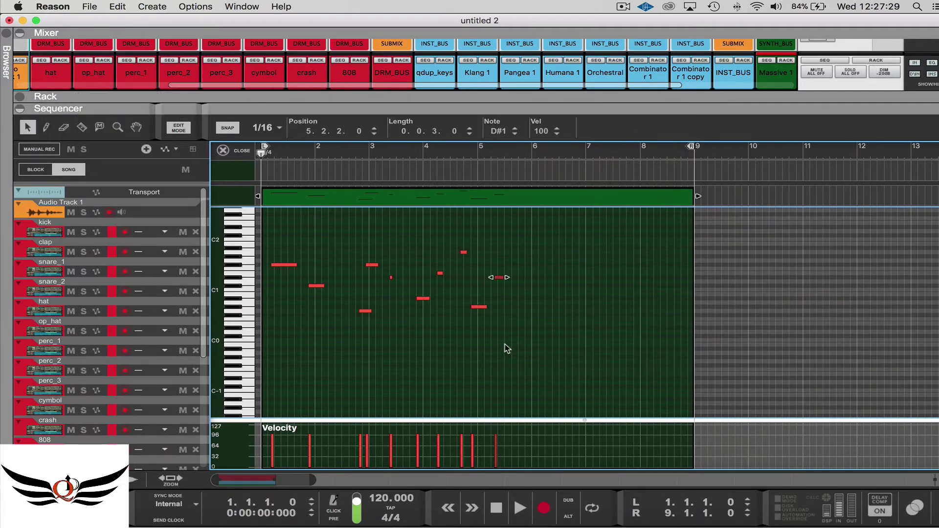
# Step: Box-select several notes, clear the selection, then select all notes with Cmd+A
pyautogui.moveTo(509, 341); pyautogui.dragTo(355, 286)
pyautogui.click(513, 342)
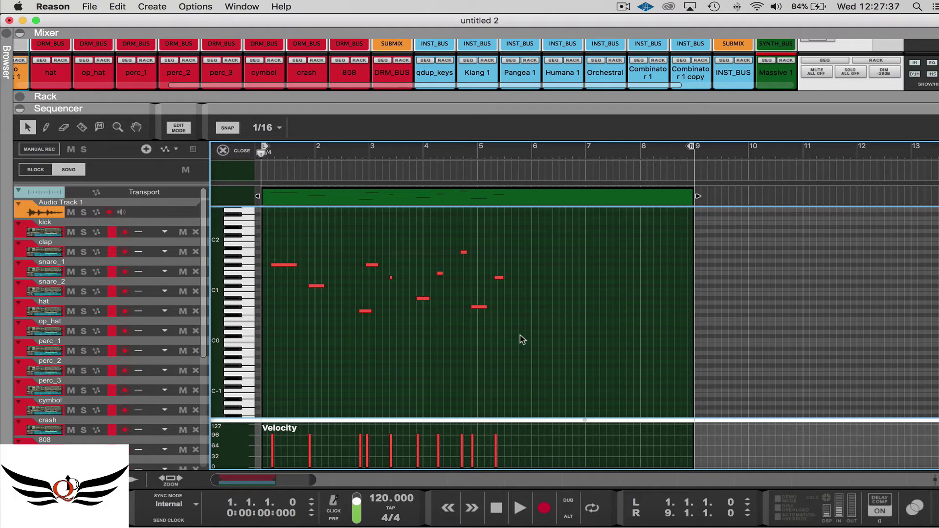
pyautogui.press('super+a')
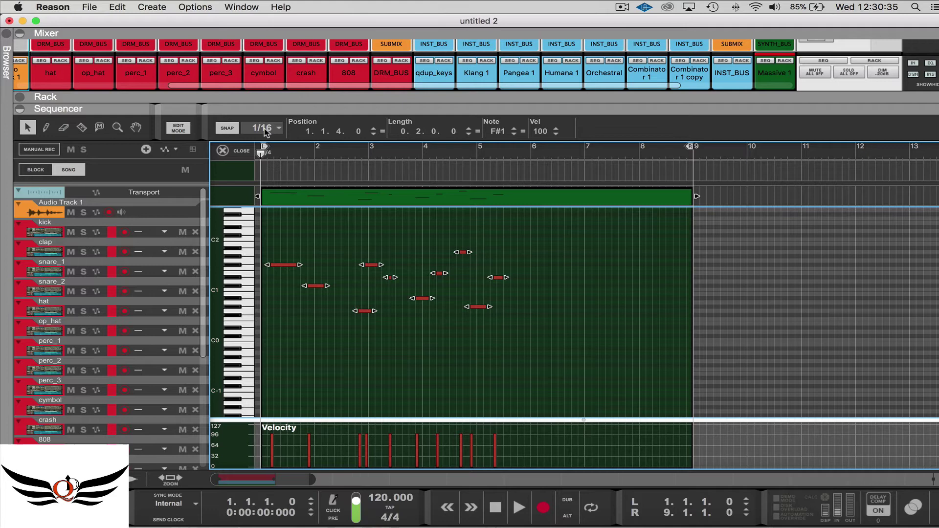
# Step: With snap left at 1/16, nudge five notes slightly off the grid, including the F#1 and G#0 notes
pyautogui.click(267, 130)
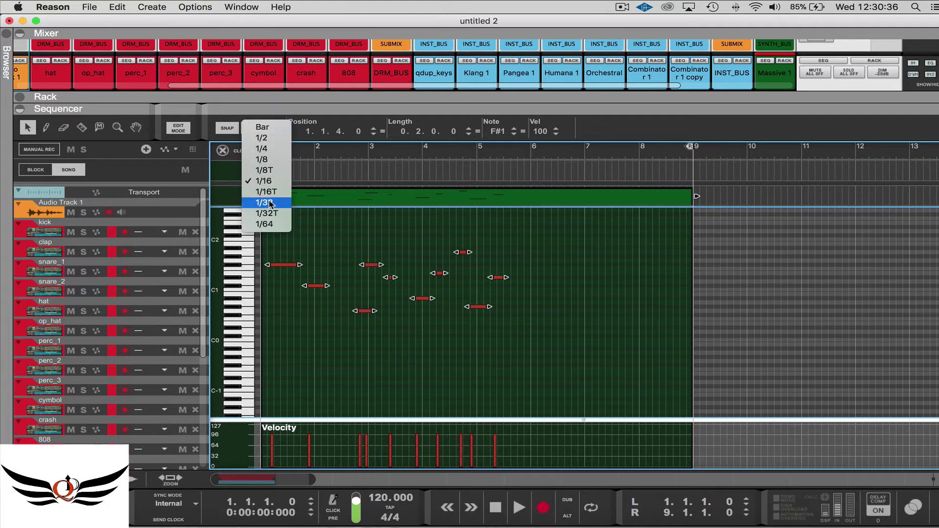
pyautogui.click(272, 117)
pyautogui.moveTo(370, 311); pyautogui.dragTo(384, 316)
pyautogui.moveTo(317, 286); pyautogui.dragTo(320, 287)
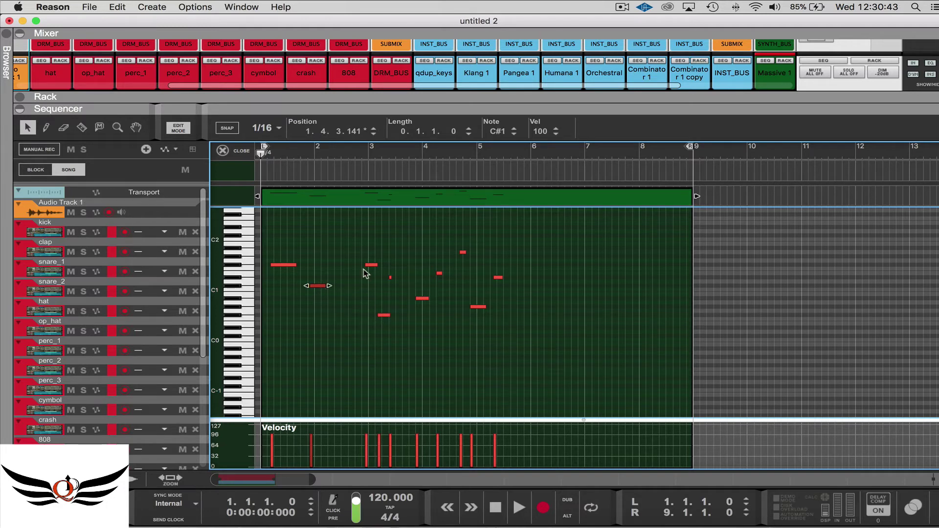
pyautogui.moveTo(372, 265); pyautogui.dragTo(381, 266)
pyautogui.moveTo(291, 266)
pyautogui.mouseDown()
pyautogui.moveTo(283, 265)
pyautogui.moveTo(294, 265)
pyautogui.mouseUp()
pyautogui.moveTo(476, 311); pyautogui.dragTo(481, 308)
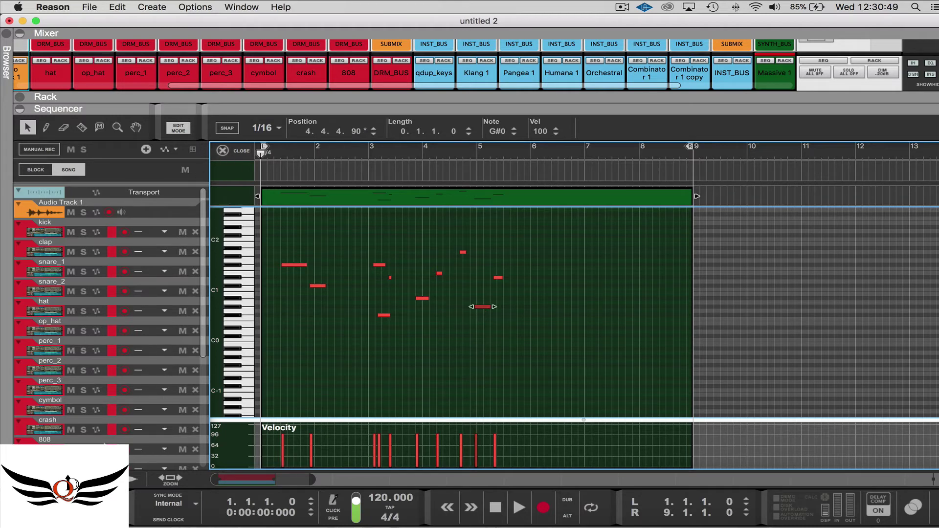
# Step: Set snap to 1/4, select all notes, quantize them with Cmd+K, and deselect
pyautogui.click(277, 128)
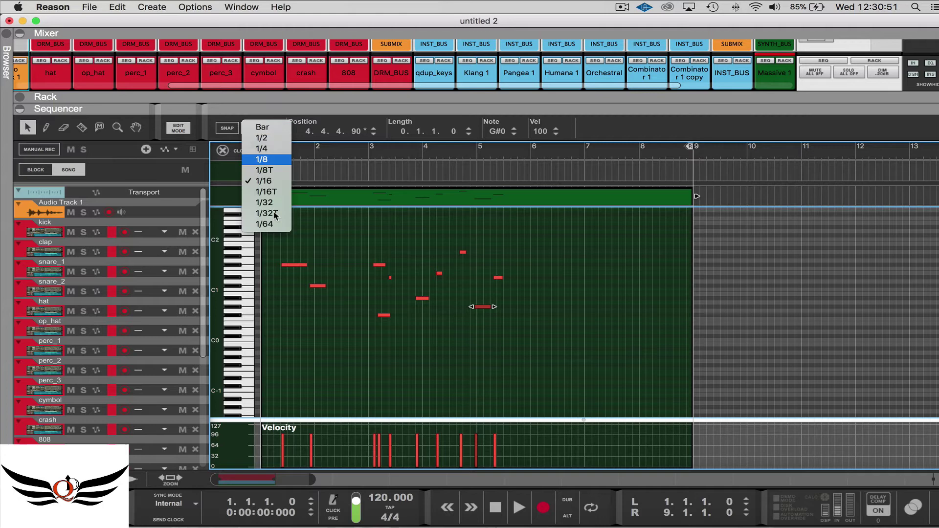
pyautogui.click(263, 149)
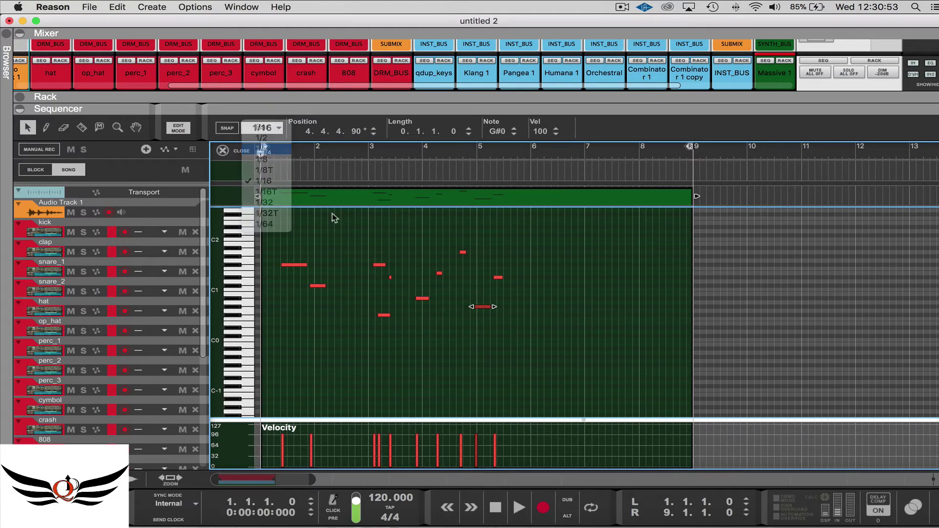
pyautogui.click(533, 358)
pyautogui.press('super+a')
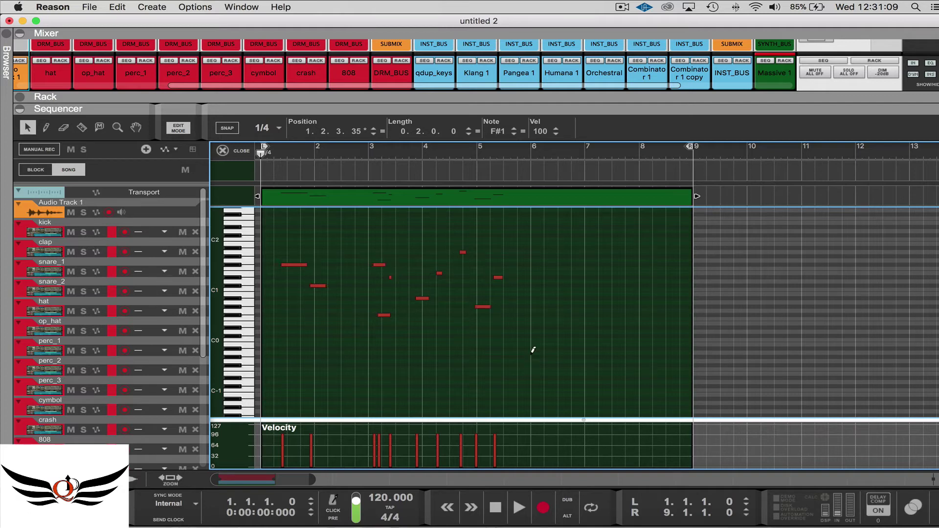
pyautogui.press('super+k')
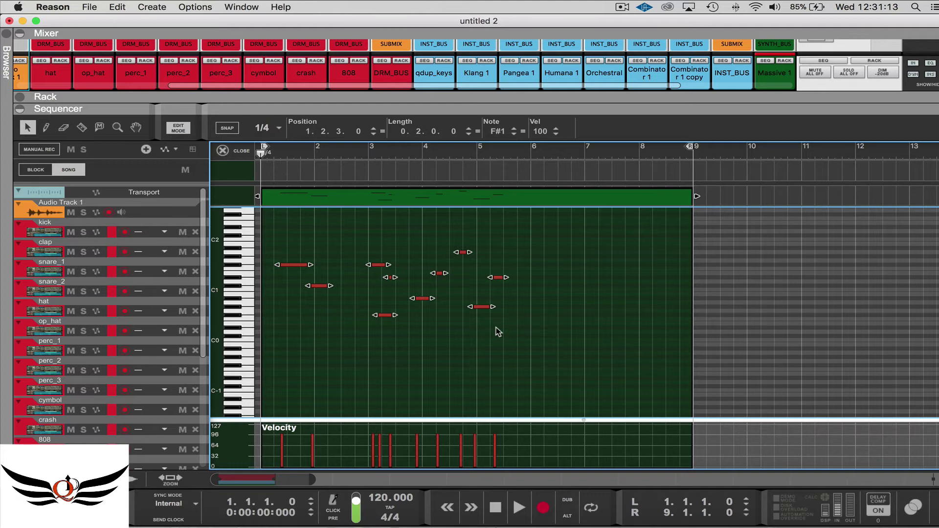
pyautogui.click(456, 370)
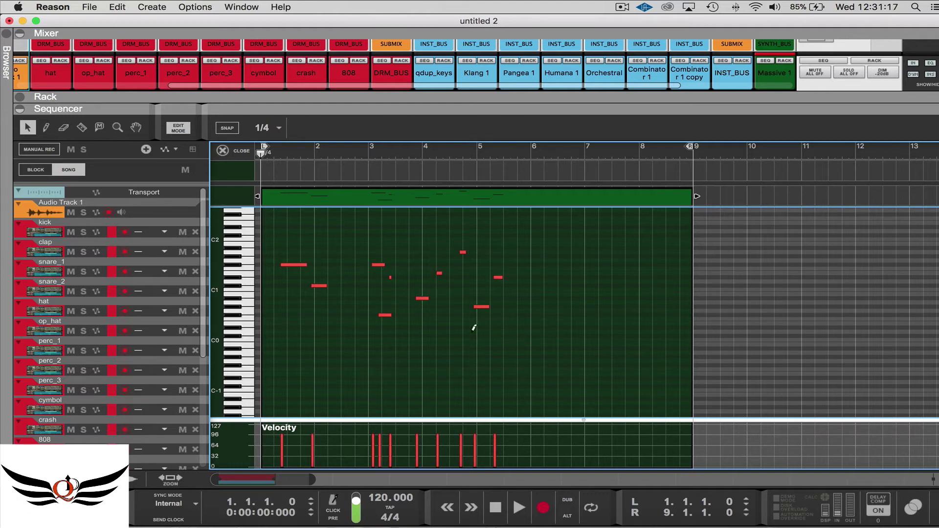
# Step: Quantize all notes with Cmd+K, undo the note edits, and select the perc_2 clip
pyautogui.press('super+a')
pyautogui.press('super+k')
pyautogui.press('super+k')
pyautogui.press('super+k')
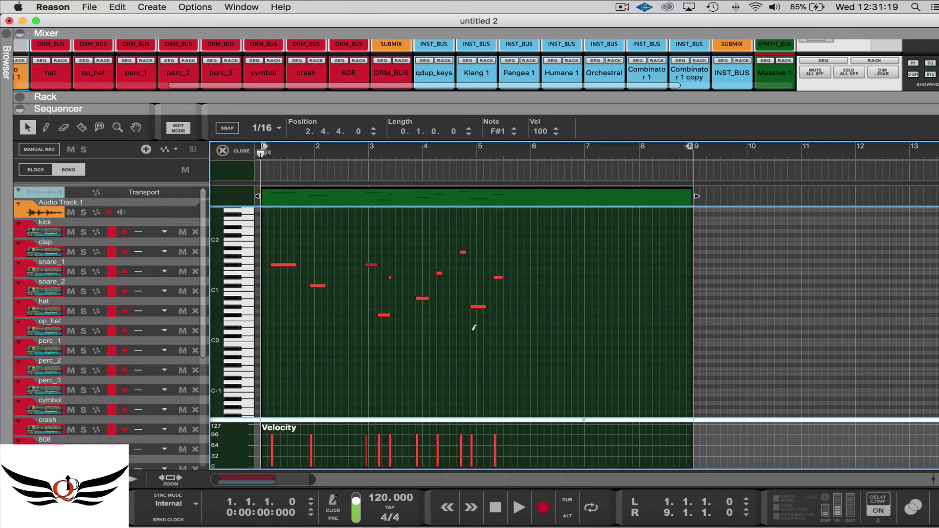
pyautogui.press('super+z')
pyautogui.press('super+z')
pyautogui.press('super+z')
pyautogui.press('super+z')
pyautogui.press('super+z')
pyautogui.press('super+z')
pyautogui.press('super+z')
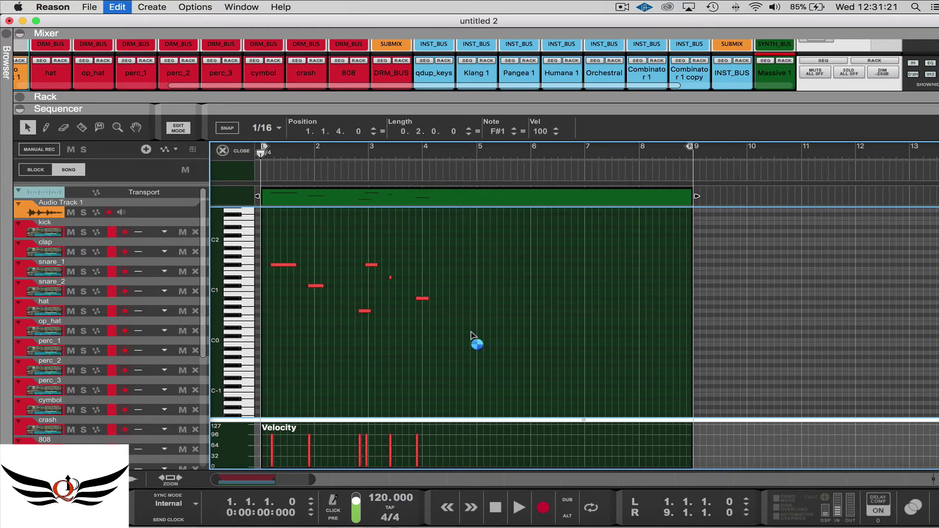
pyautogui.press('super+z')
pyautogui.press('super+z')
pyautogui.press('super+z')
pyautogui.press('super+z')
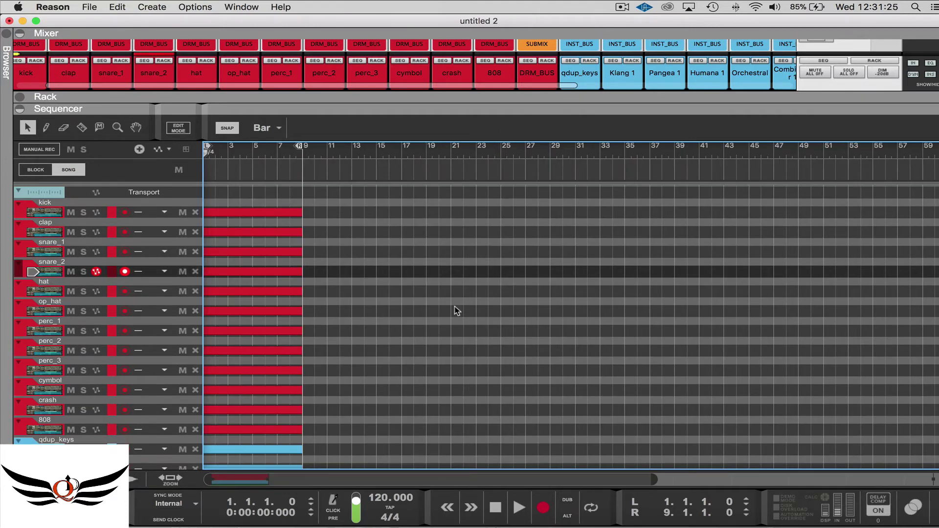
pyautogui.scroll(-5, 454, 311)
pyautogui.scroll(6, 533, 347)
pyautogui.click(243, 350)
# Step: Open perc_2 in the note editor, toggle SNAP on and off, and keep the 1/16 value
pyautogui.doubleClick(244, 350)
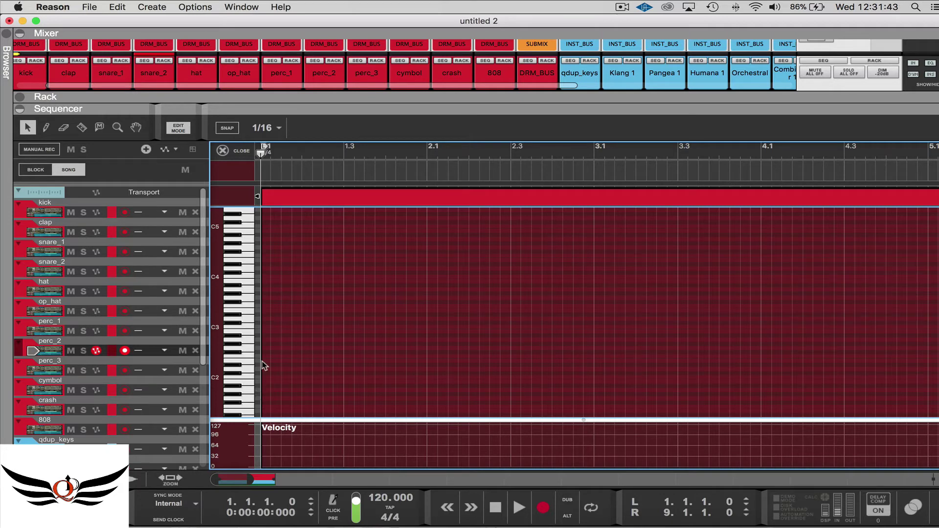
pyautogui.click(228, 128)
pyautogui.click(232, 135)
pyautogui.click(232, 135)
pyautogui.click(232, 135)
pyautogui.click(279, 129)
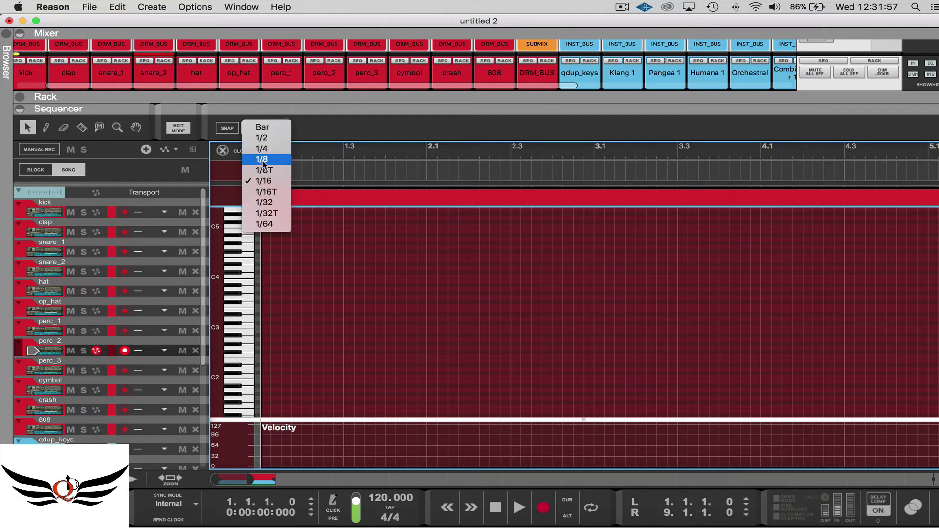
pyautogui.click(309, 132)
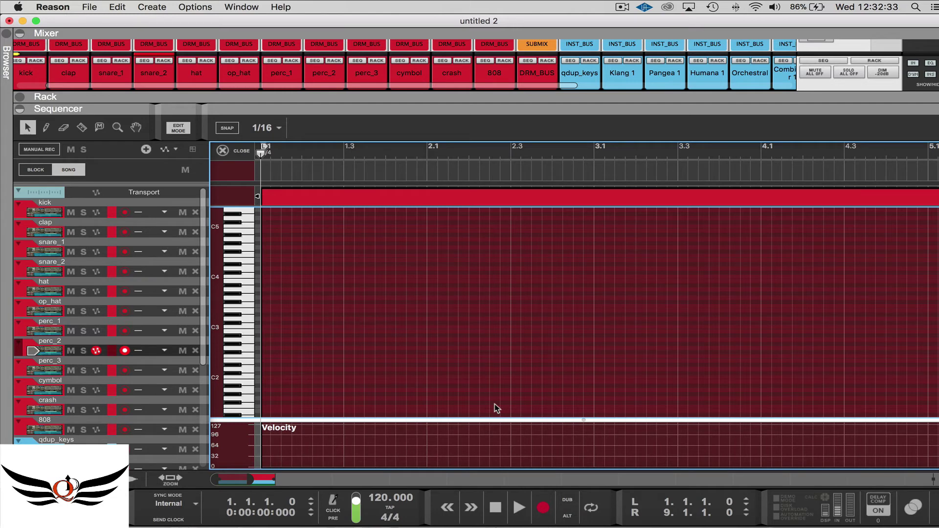
pyautogui.press('space')
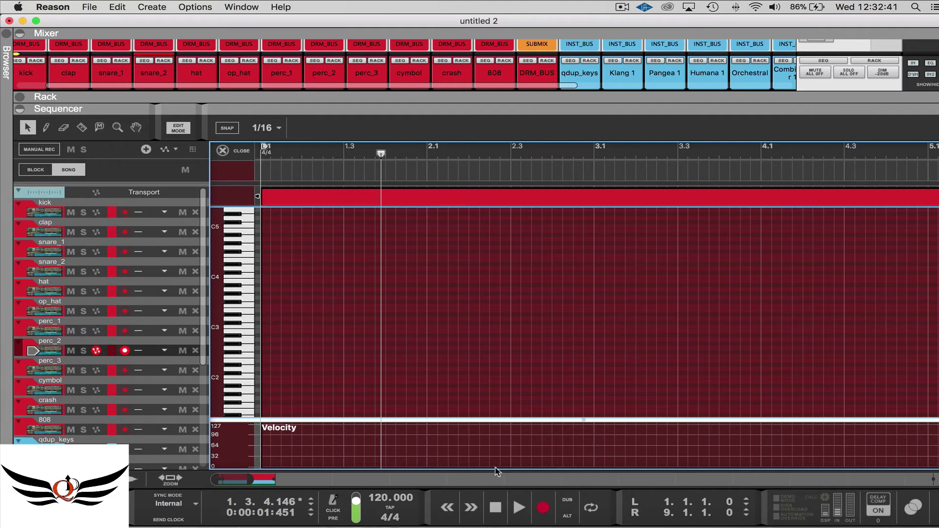
pyautogui.press('Home')
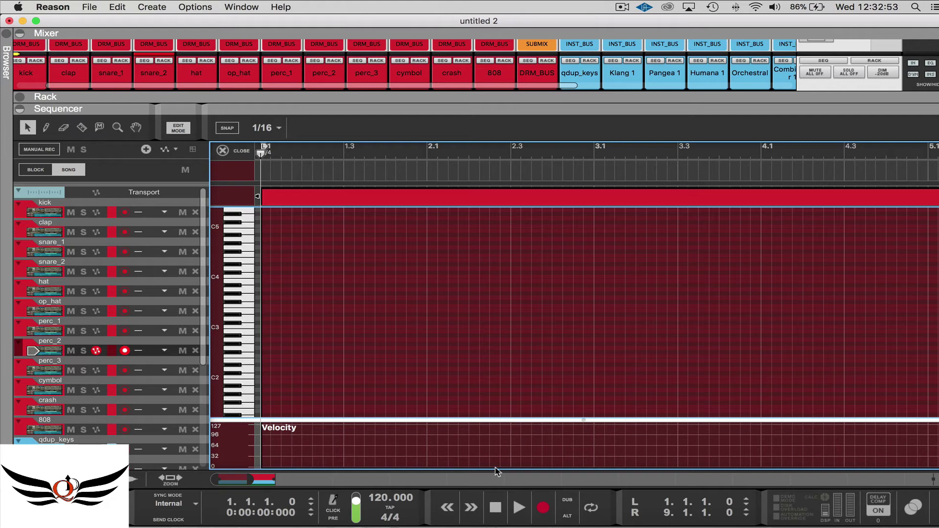
pyautogui.press('super+Return')
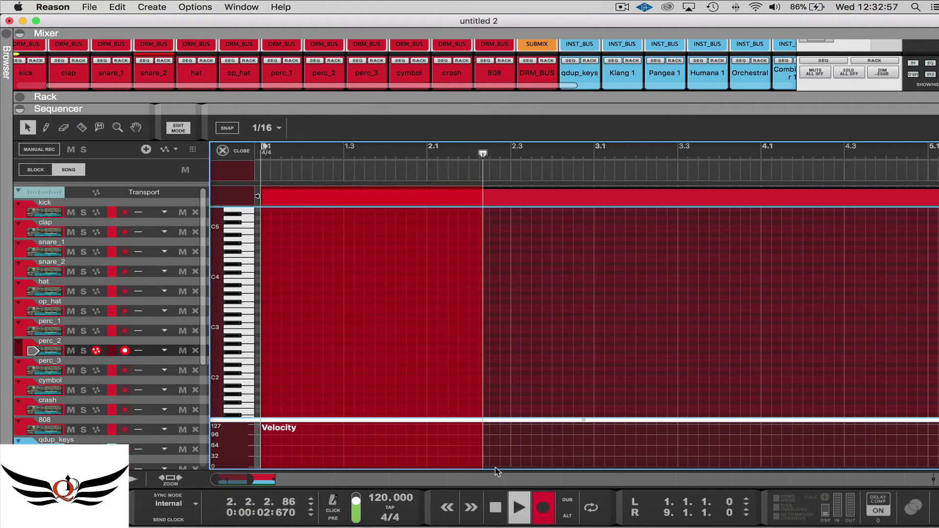
pyautogui.press('space')
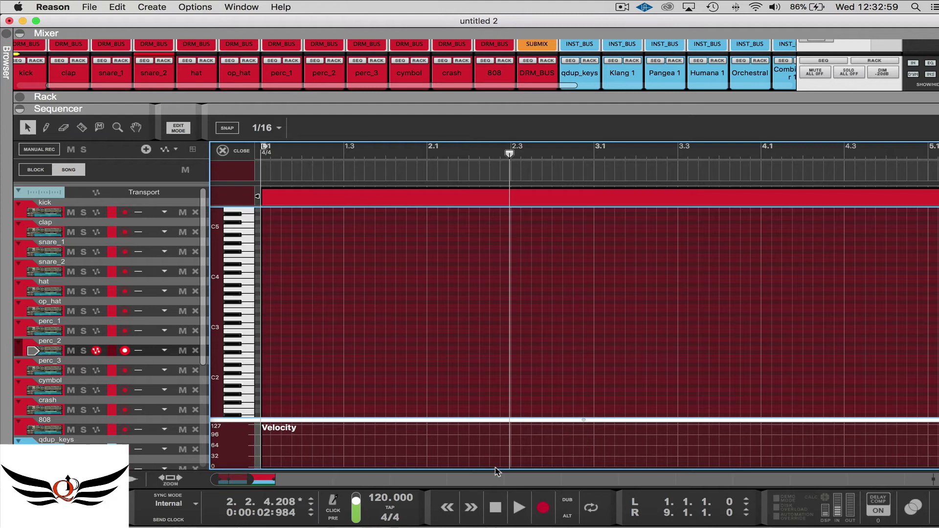
pyautogui.press('Return')
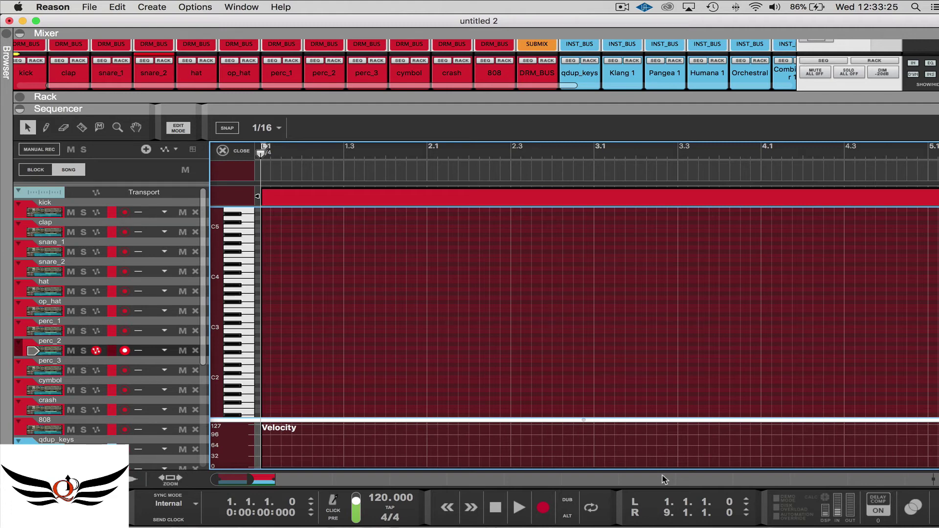
# Step: Add a new note lane to perc_2, undo it, reselect perc_2, and exit clip editing
pyautogui.press('super+z')
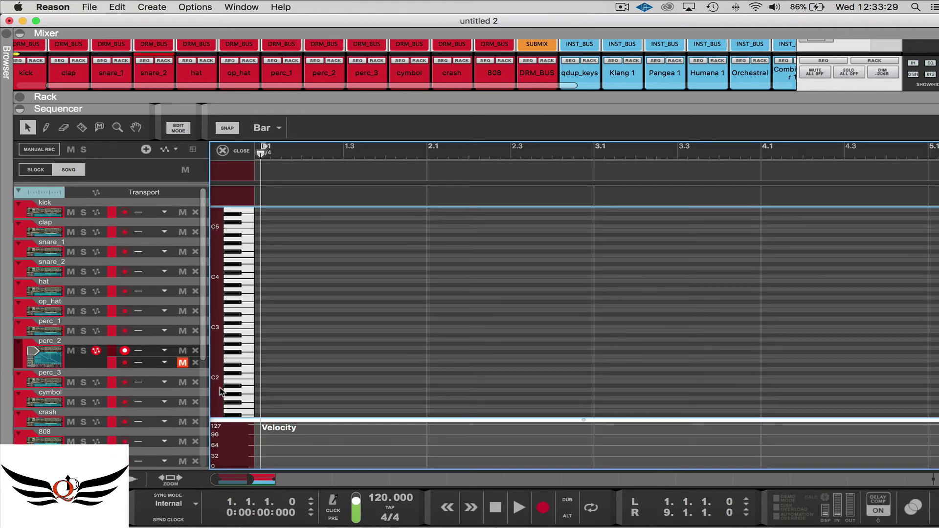
pyautogui.click(150, 347)
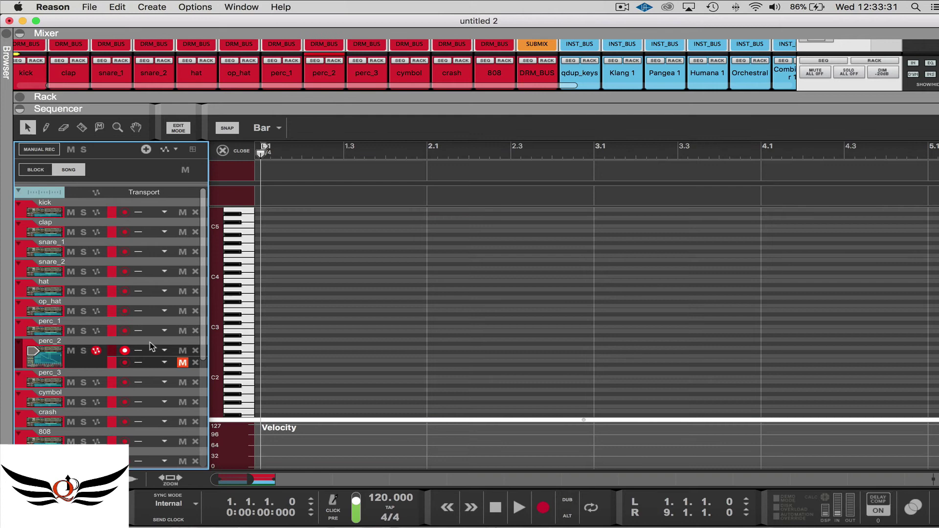
pyautogui.press('super+z')
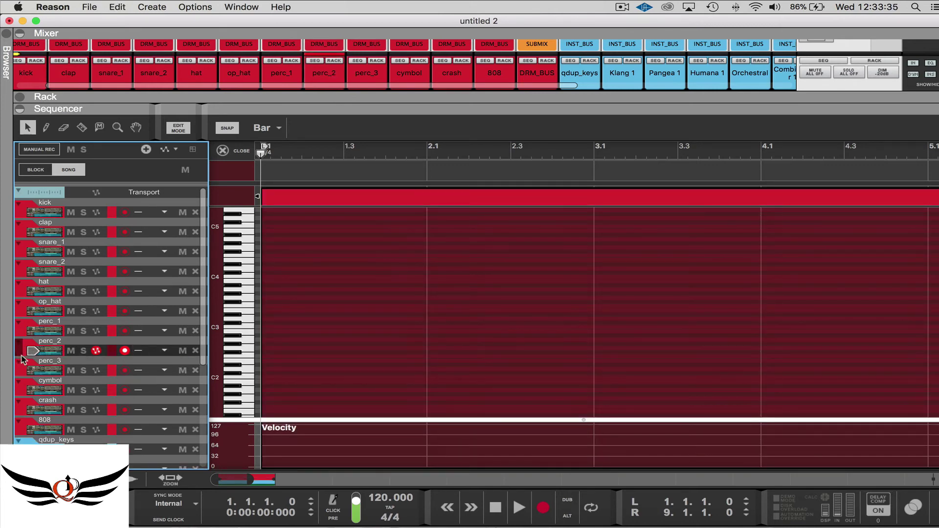
pyautogui.click(149, 360)
pyautogui.click(150, 351)
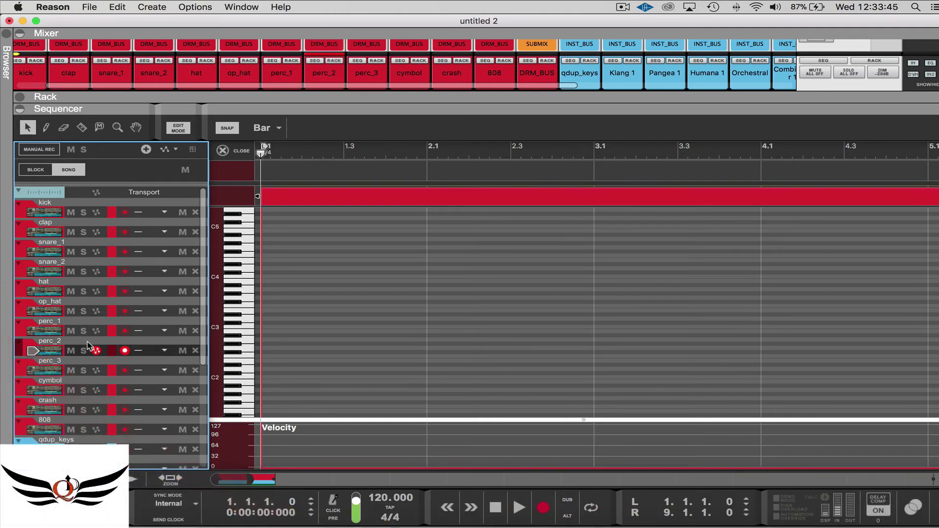
pyautogui.click(227, 151)
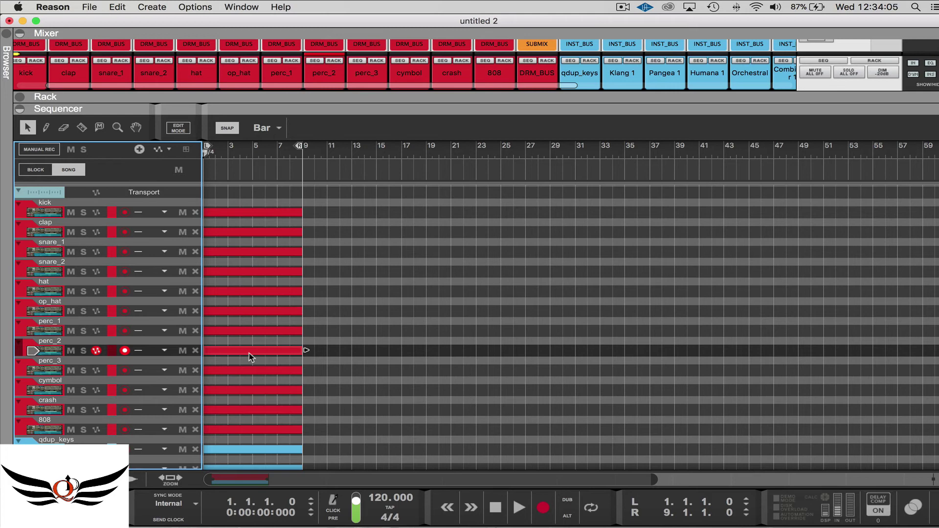
pyautogui.click(260, 357)
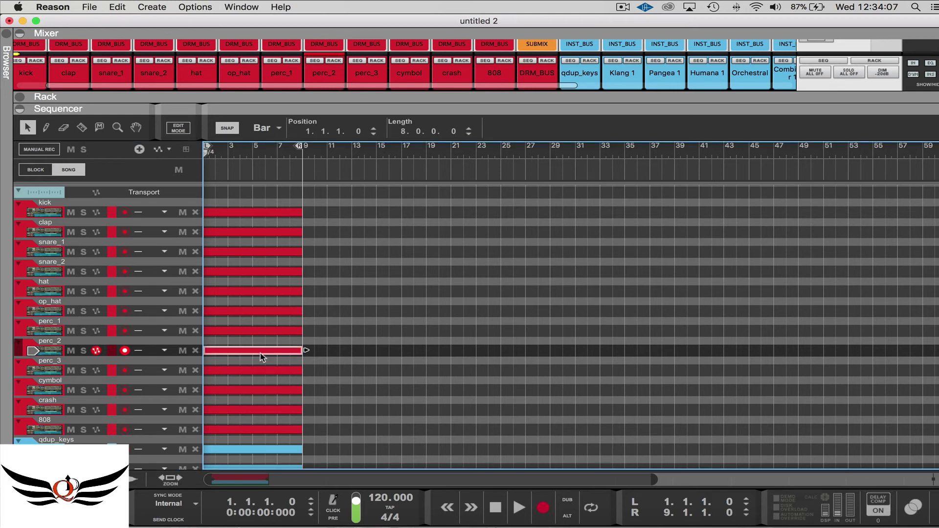
pyautogui.moveTo(260, 354); pyautogui.dragTo(651, 352)
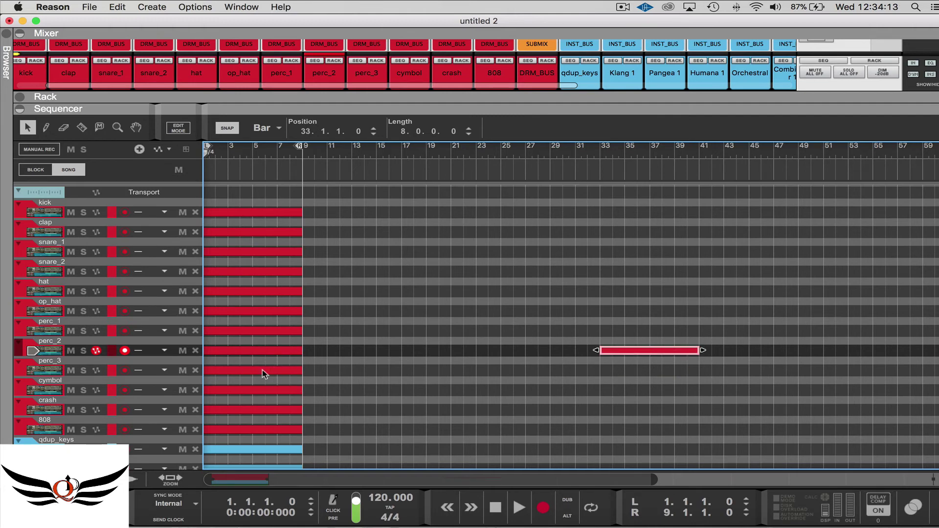
pyautogui.moveTo(245, 351); pyautogui.dragTo(472, 357)
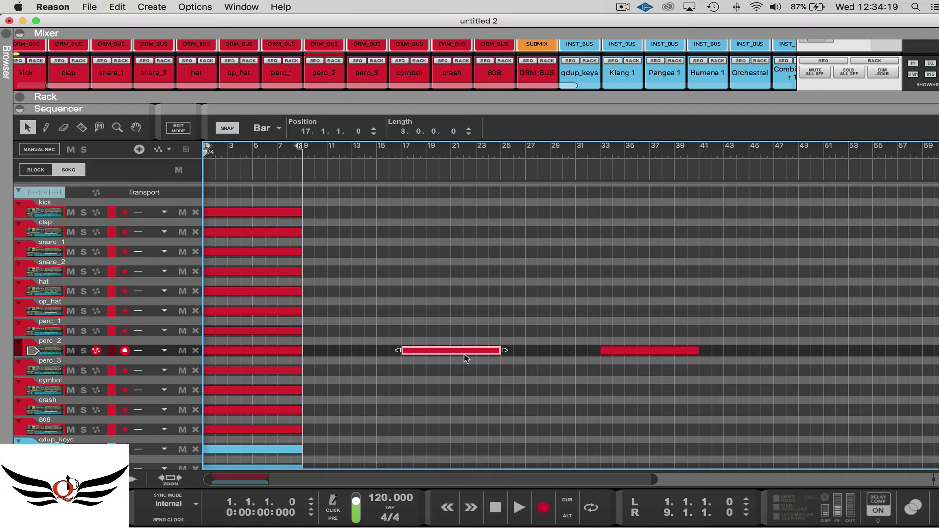
pyautogui.press('super+z')
pyautogui.press('super+z')
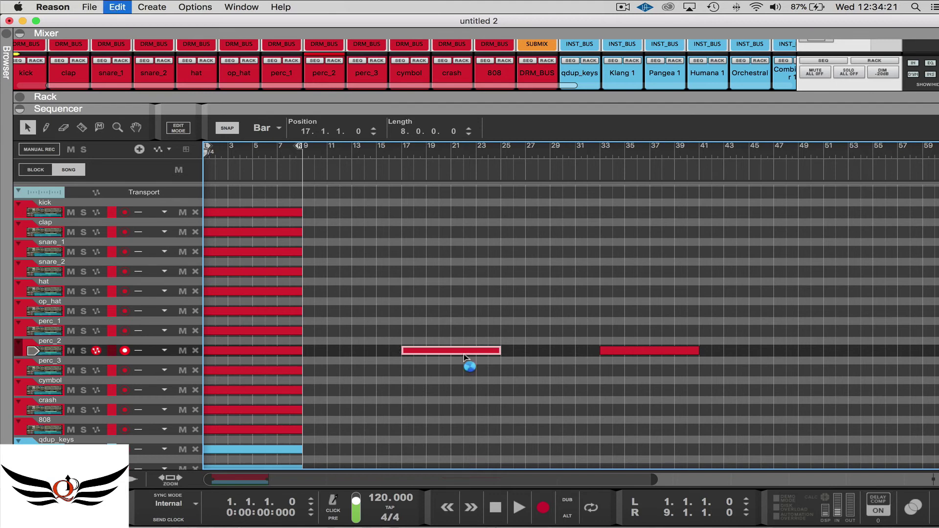
pyautogui.press('super+z')
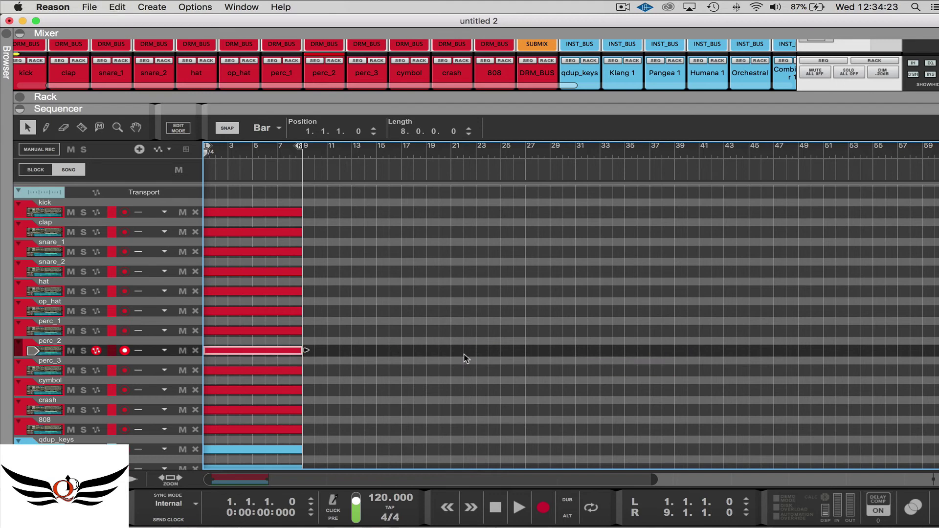
# Step: Add a note lane to perc_2, merge the lanes with Cmd+J, and press C for the metronome
pyautogui.click(171, 346)
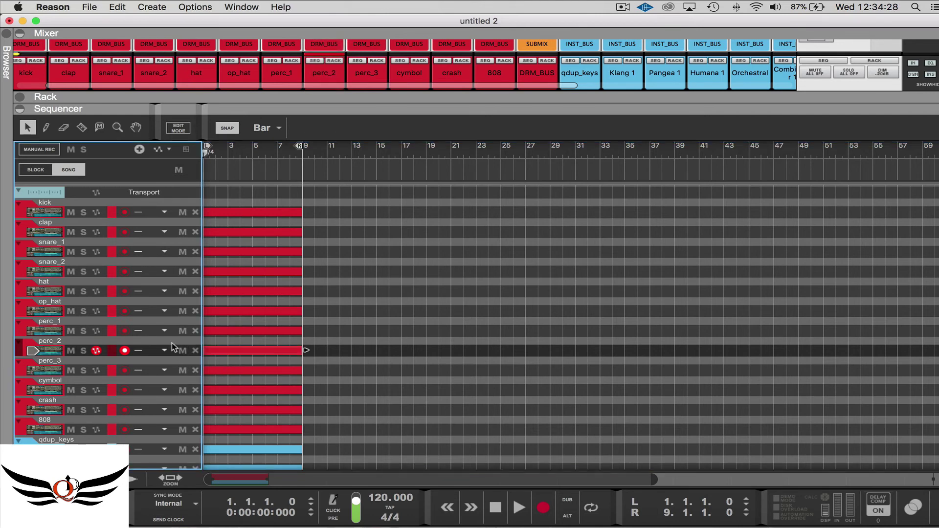
pyautogui.click(173, 347)
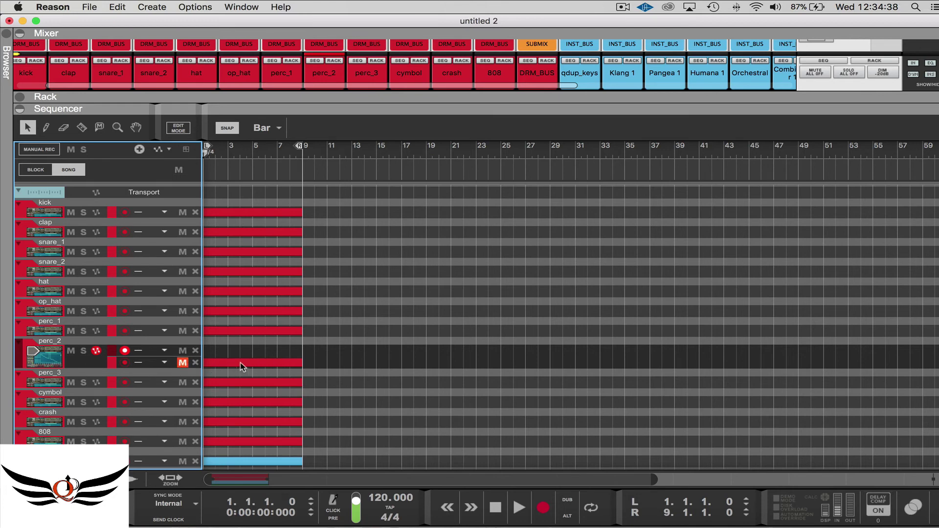
pyautogui.press('super+j')
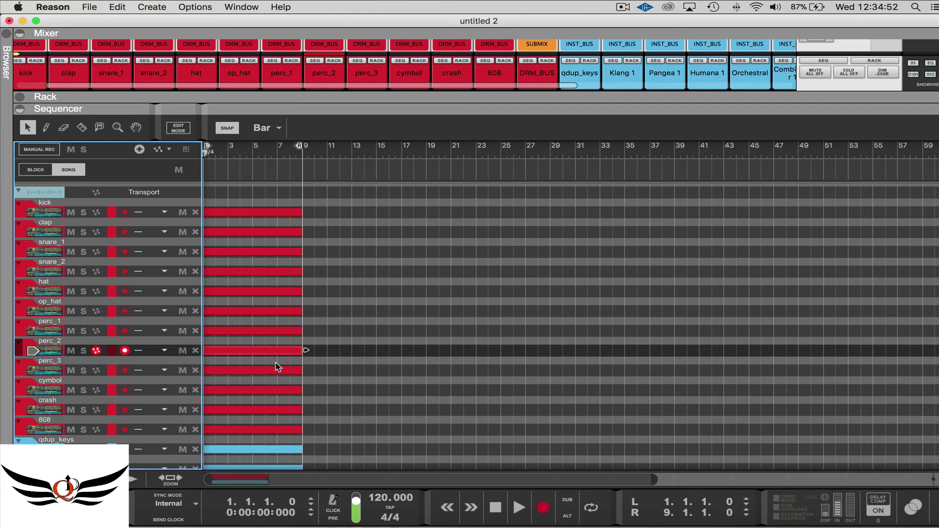
pyautogui.press('c')
# Step: Toggle the transport CLICK button several times, finishing with the metronome off
pyautogui.click(333, 510)
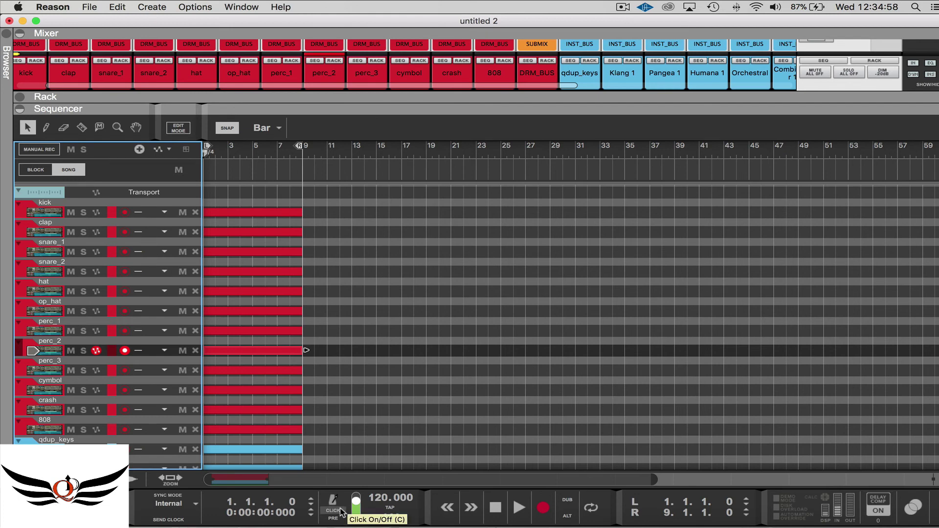
pyautogui.click(340, 510)
pyautogui.click(340, 510)
pyautogui.click(340, 511)
pyautogui.click(341, 511)
pyautogui.click(340, 510)
pyautogui.click(341, 510)
pyautogui.press('super+s')
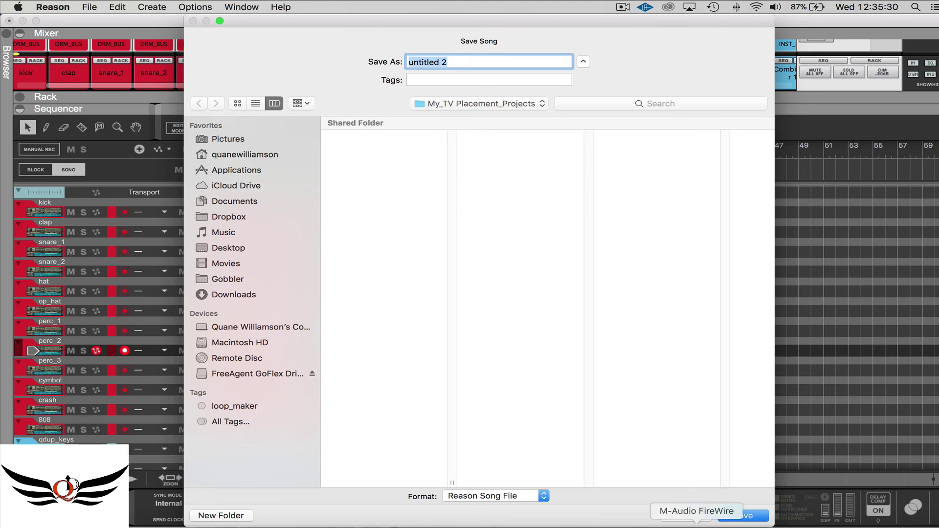
pyautogui.click(686, 515)
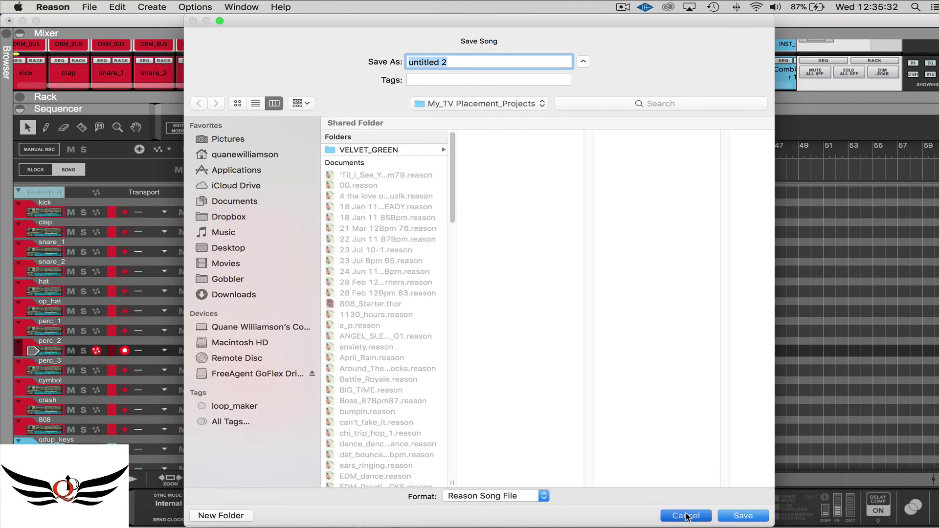